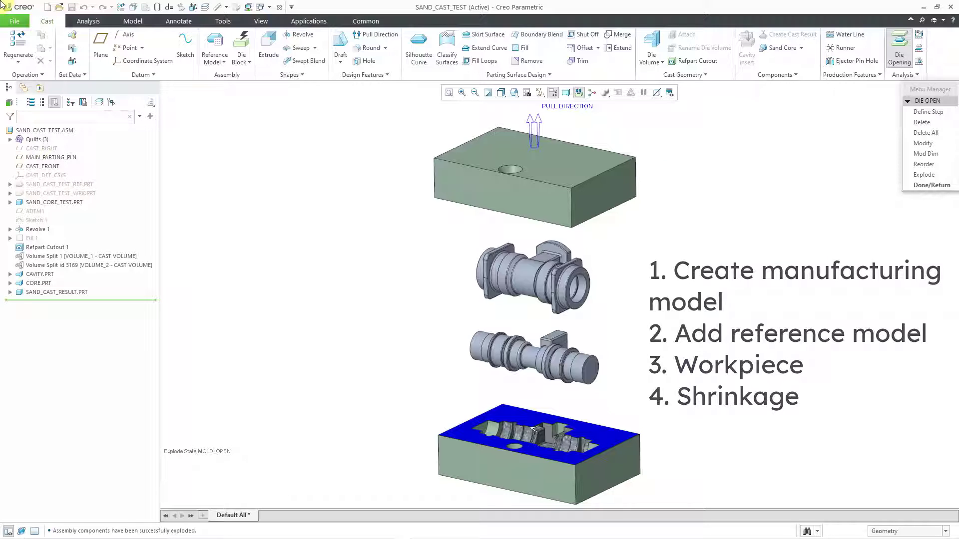
Show the Windows dropdown list of open models from the Quick Access Toolbar.
{"action": "left_click", "coordinate": [261, 7]}
Switch to the VALVE_BODY.PRT window and orbit the valve body to view it end-on.
{"action": "left_click", "coordinate": [282, 20]}
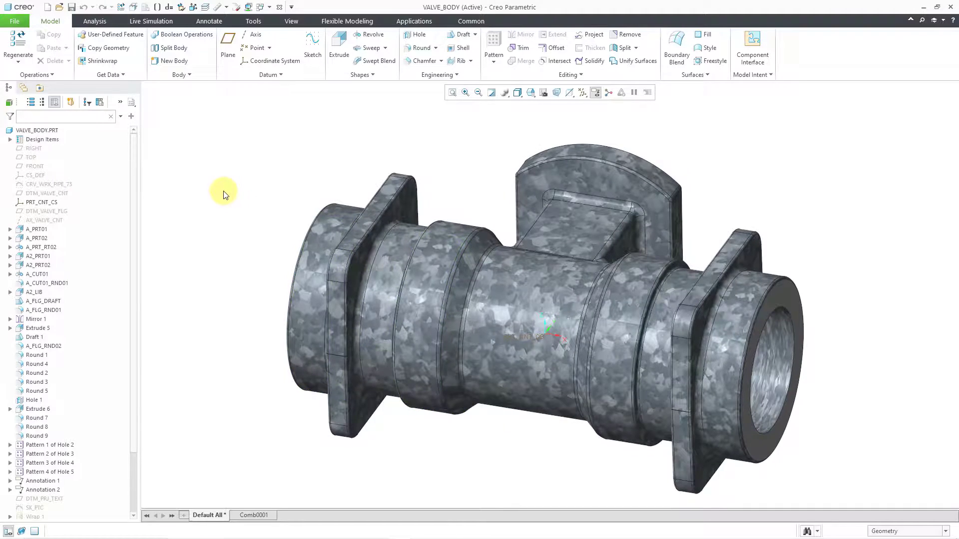
{"action": "mouse_move", "coordinate": [479, 249]}
{"action": "middle_mouse_down"}
{"action": "mouse_move", "coordinate": [448, 218]}
{"action": "mouse_move", "coordinate": [368, 226]}
{"action": "mouse_move", "coordinate": [342, 215]}
{"action": "mouse_move", "coordinate": [355, 212]}
{"action": "mouse_move", "coordinate": [338, 215]}
{"action": "mouse_move", "coordinate": [473, 217]}
{"action": "mouse_move", "coordinate": [512, 236]}
{"action": "mouse_move", "coordinate": [511, 245]}
{"action": "mouse_move", "coordinate": [496, 247]}
{"action": "middle_mouse_up"}
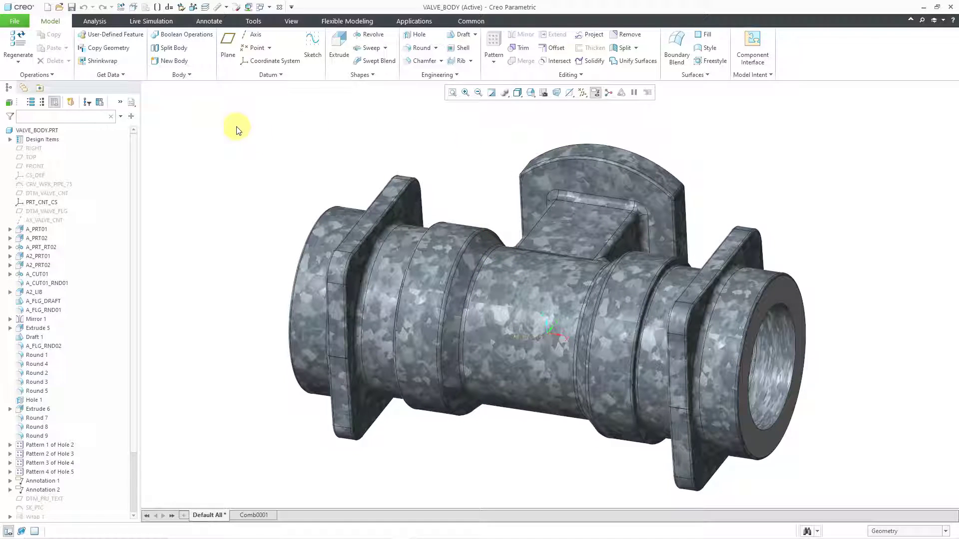
Start a new Manufacturing > Cast cavity file named valve_body_sand_casting.
{"action": "left_click", "coordinate": [47, 7]}
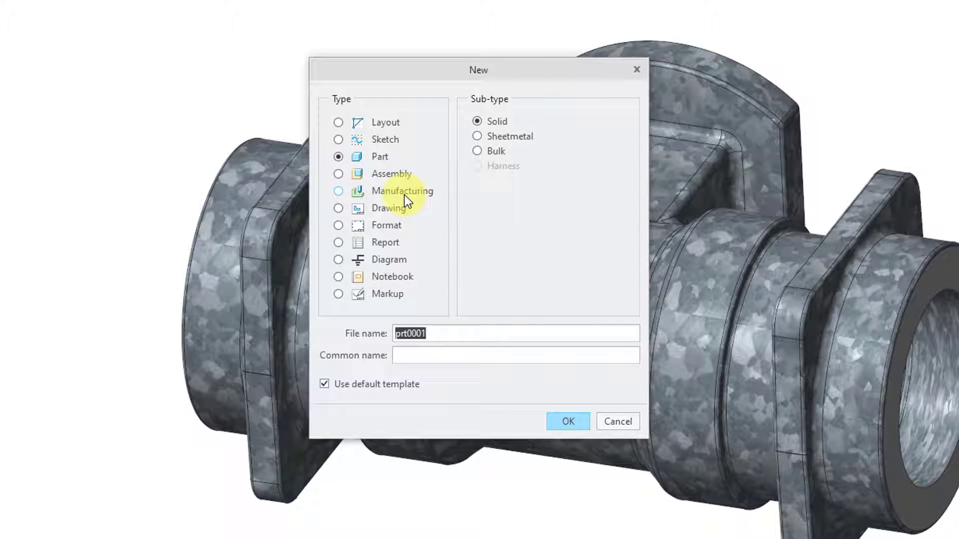
{"action": "left_click", "coordinate": [405, 195]}
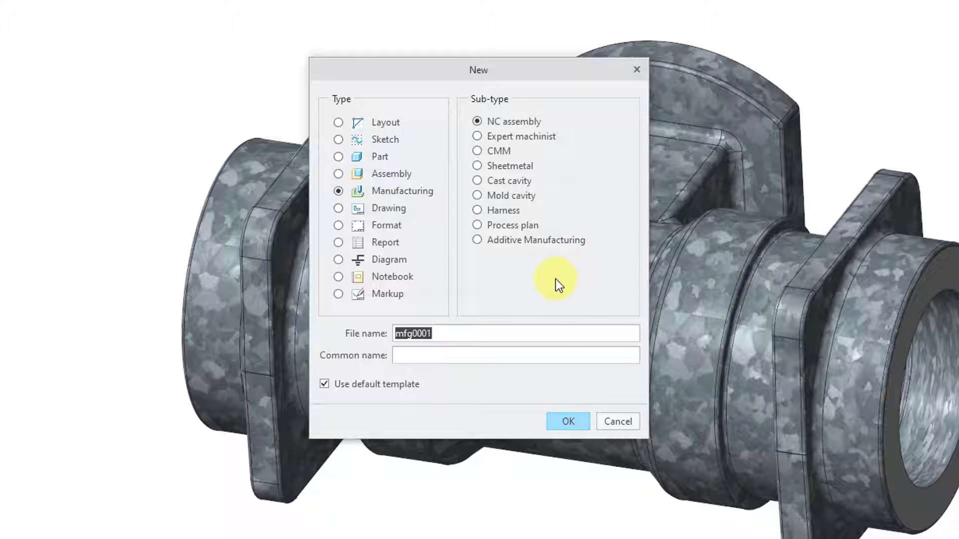
{"action": "left_click", "coordinate": [517, 182]}
{"action": "type", "text": "valve_"}
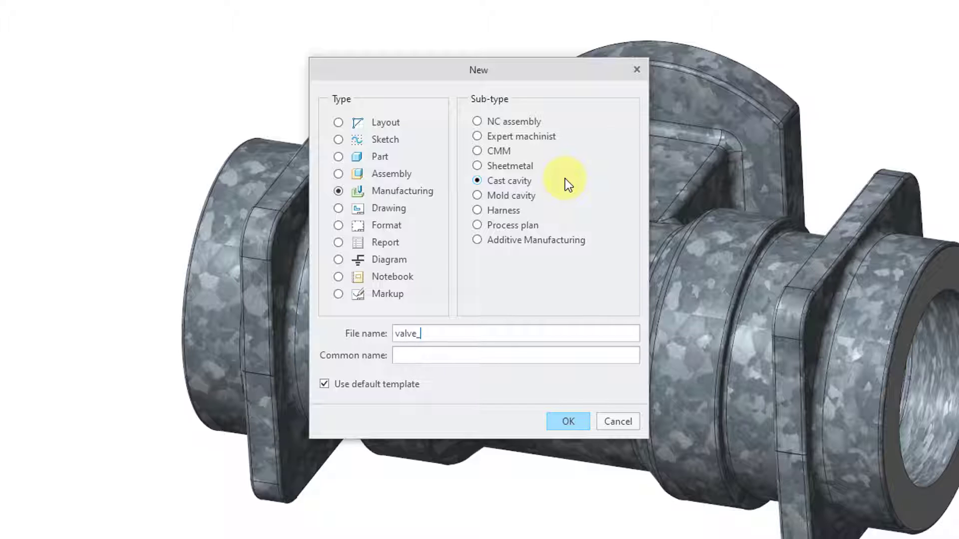
{"action": "type", "text": "body_sand_casting"}
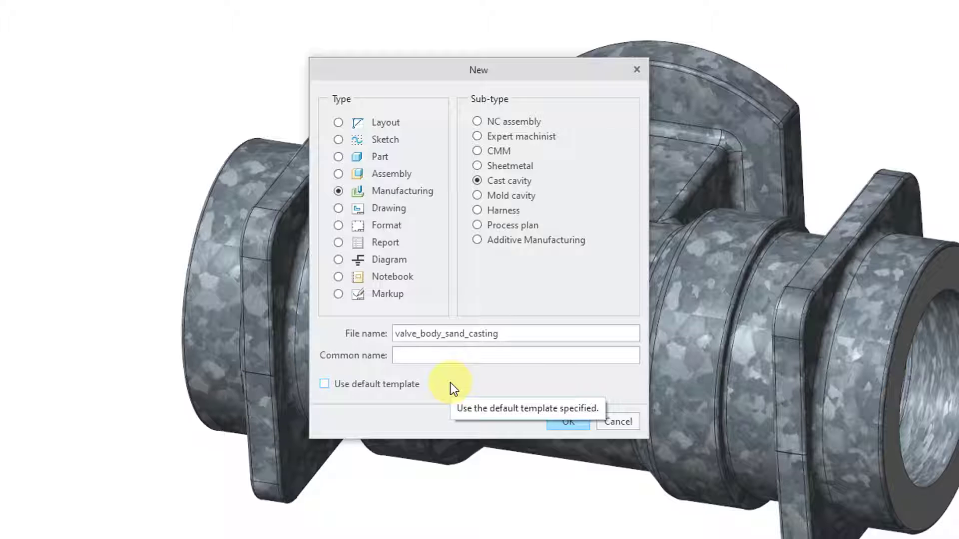
Browse for a template in C:\Program Files\PTC\Creo 9.0.3.0\Common Files\templates.
{"action": "left_click", "coordinate": [568, 421]}
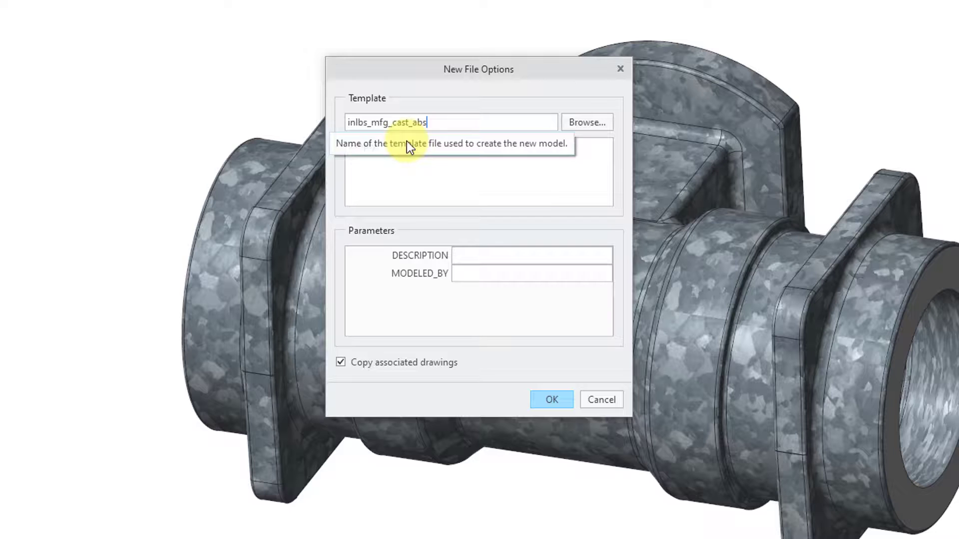
{"action": "left_click", "coordinate": [586, 123]}
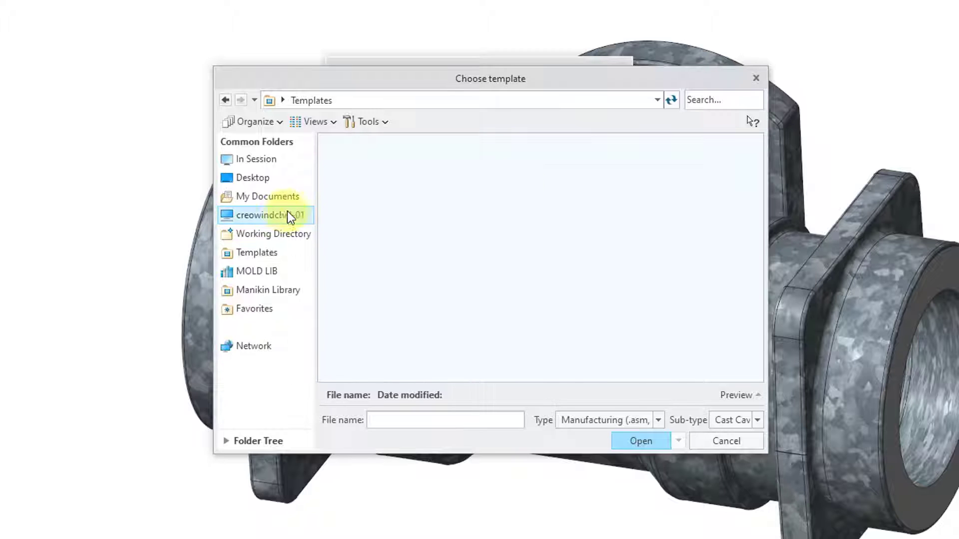
{"action": "left_click", "coordinate": [282, 213]}
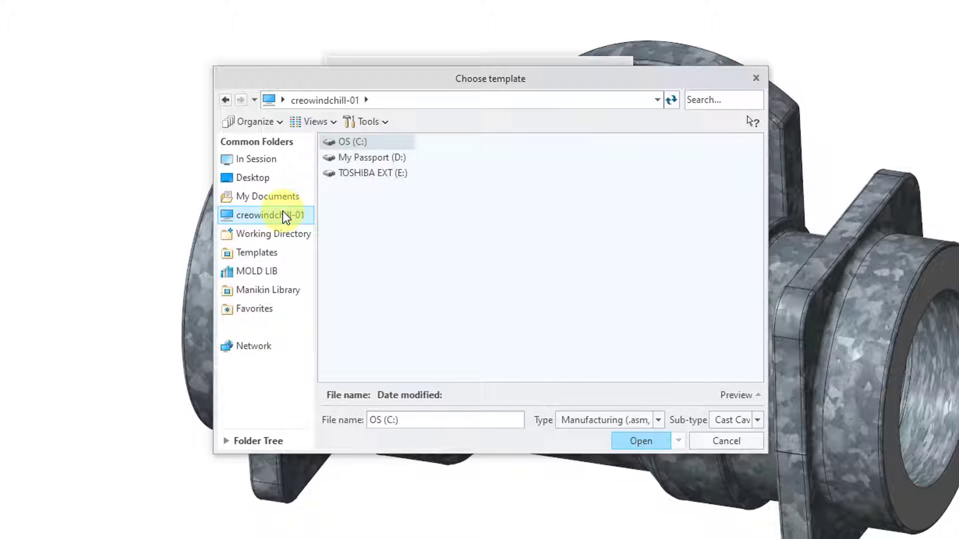
{"action": "double_click", "coordinate": [358, 142]}
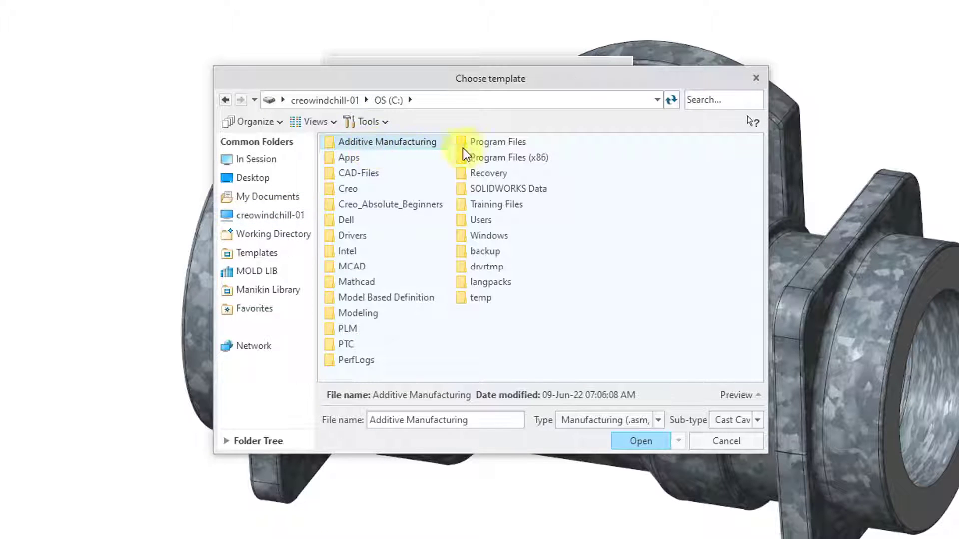
{"action": "double_click", "coordinate": [485, 145]}
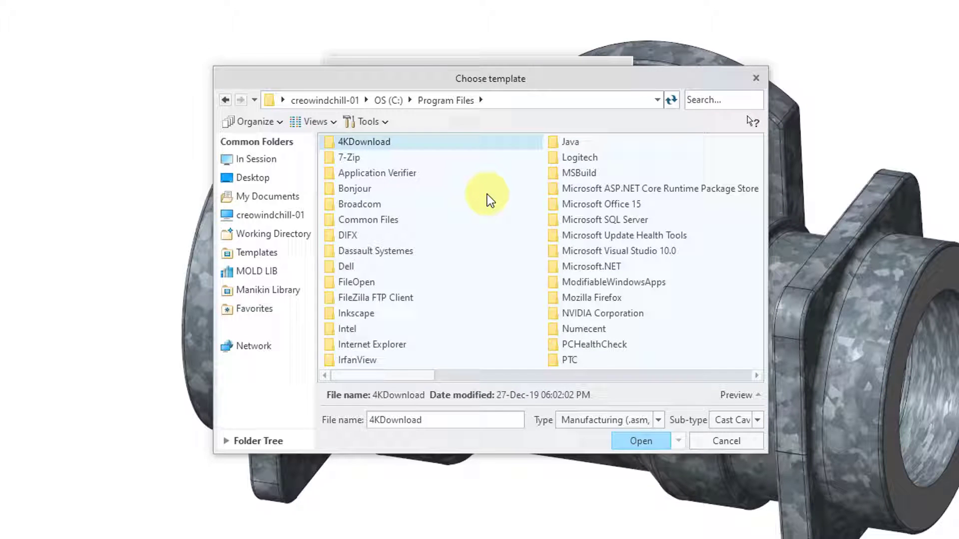
{"action": "double_click", "coordinate": [567, 361]}
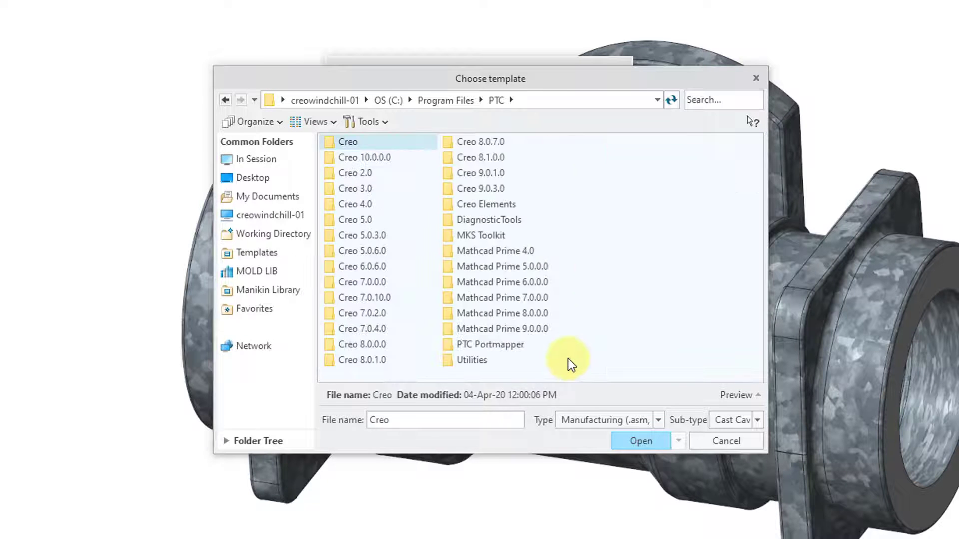
{"action": "double_click", "coordinate": [497, 189]}
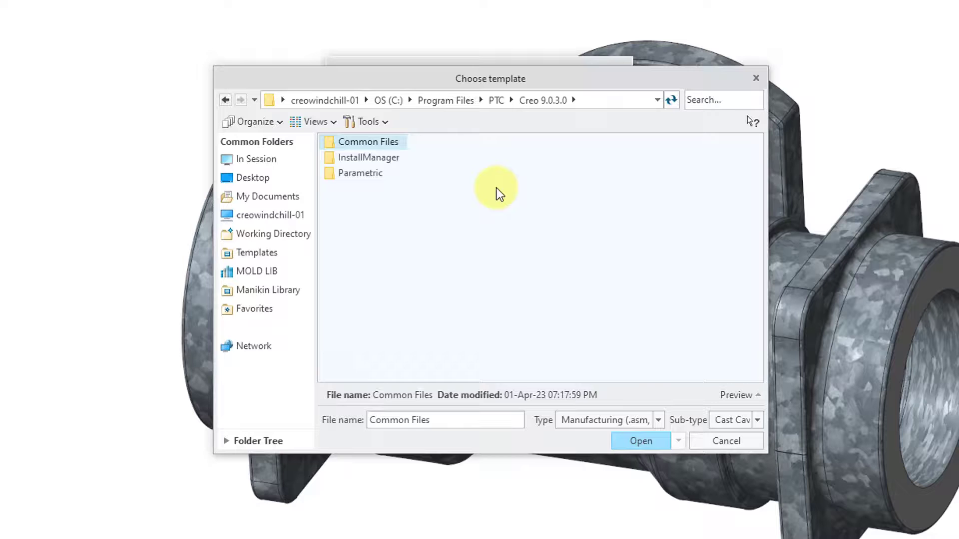
{"action": "double_click", "coordinate": [382, 144]}
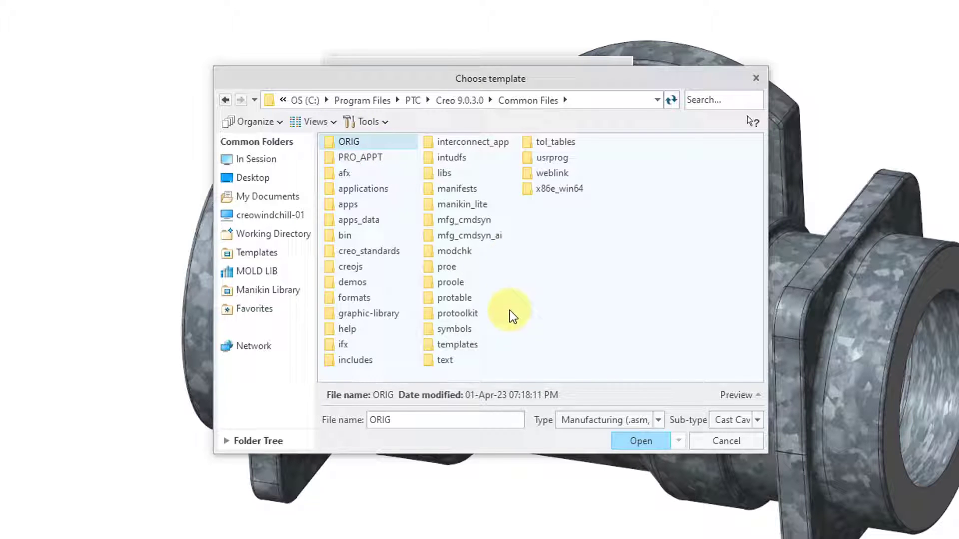
{"action": "double_click", "coordinate": [463, 346]}
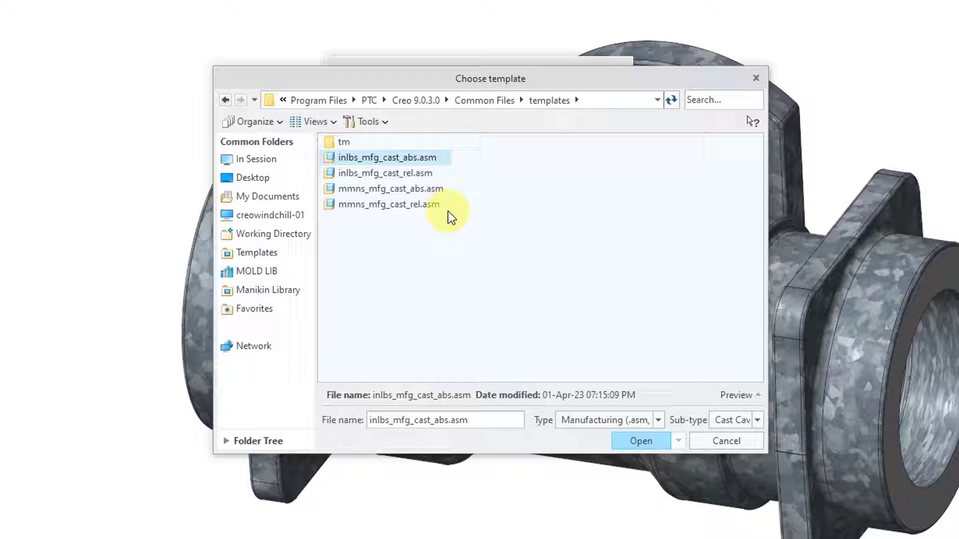
Pick mmns_mfg_cast_abs.asm as the template and create the cast assembly.
{"action": "left_click", "coordinate": [434, 190]}
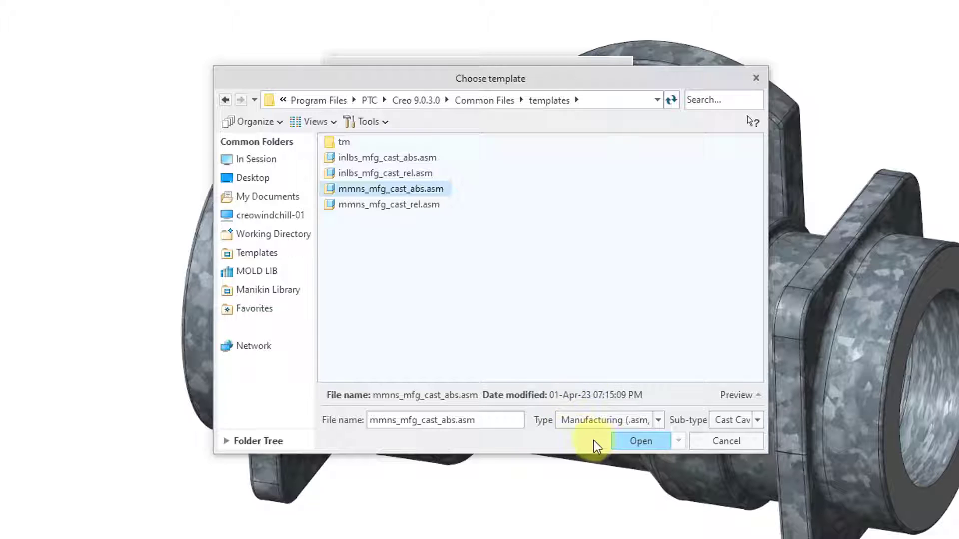
{"action": "left_click", "coordinate": [623, 442]}
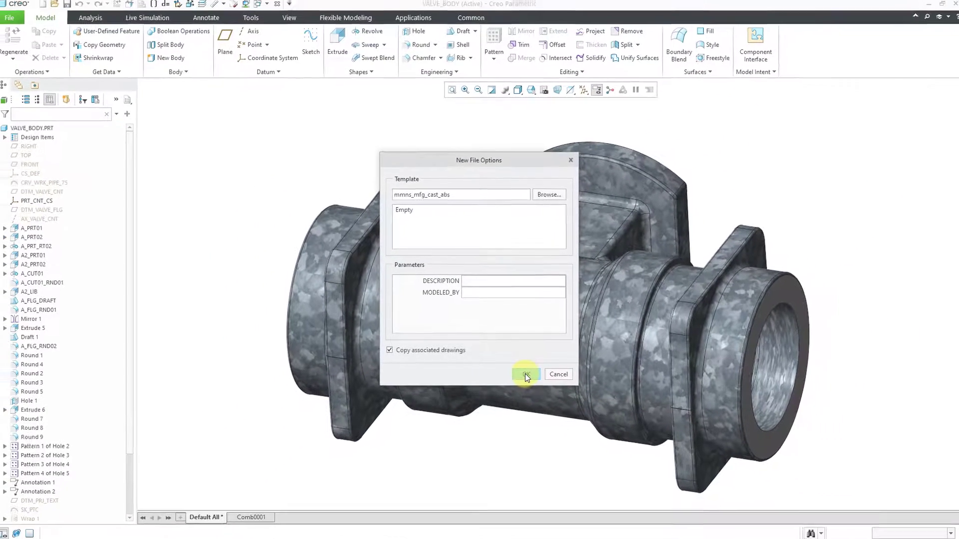
{"action": "left_click", "coordinate": [551, 400]}
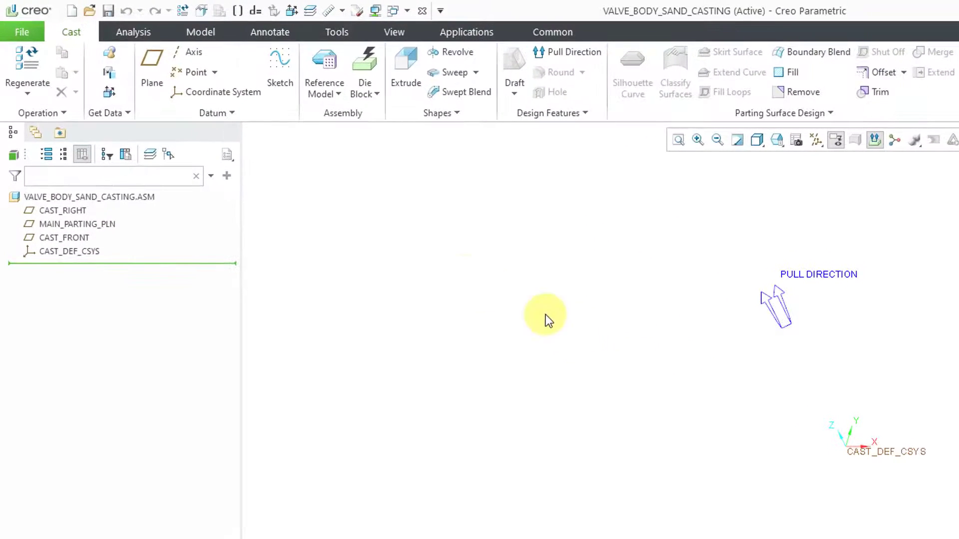
Open the Reference Model dropdown on the Cast tab.
{"action": "left_click", "coordinate": [331, 94]}
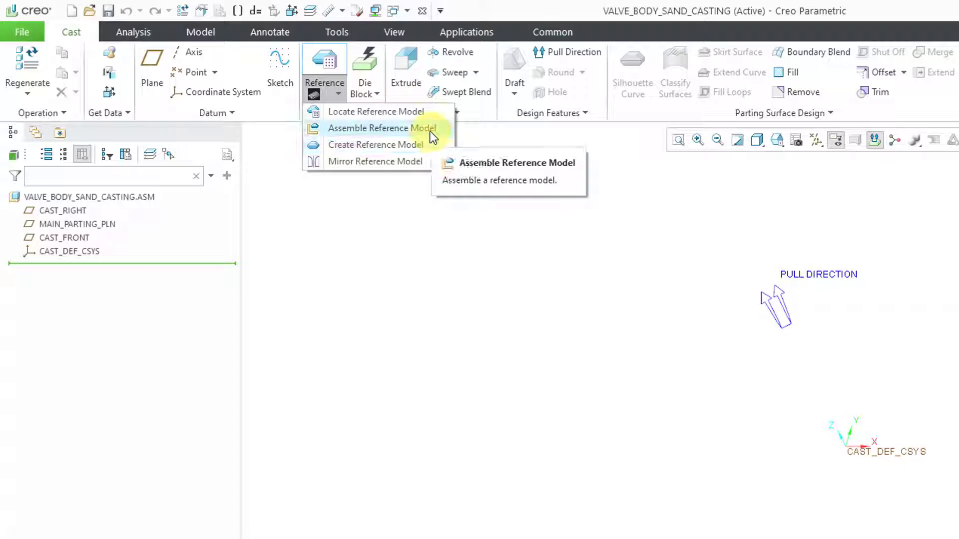
Locate valve_body.prt from the working directory as an Inherited reference model.
{"action": "left_click", "coordinate": [404, 112]}
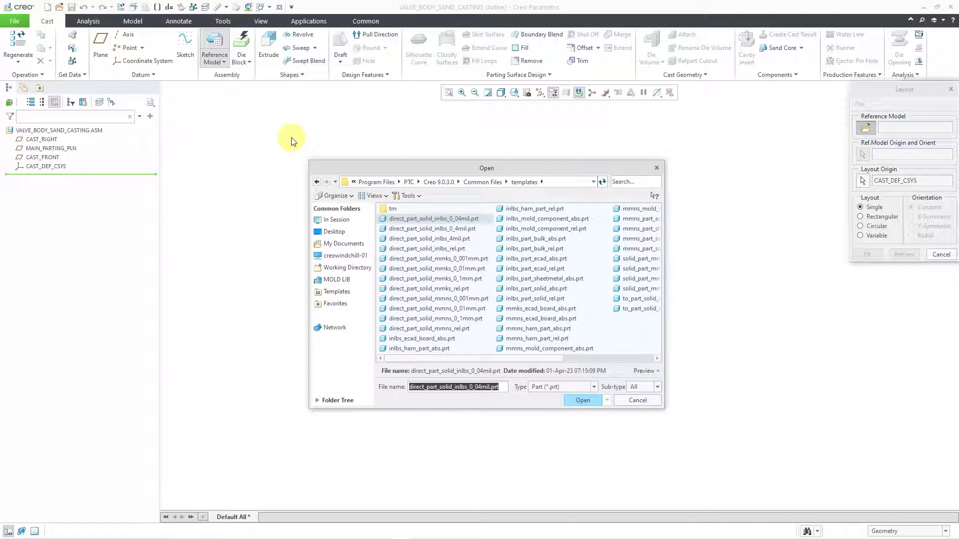
{"action": "left_click", "coordinate": [345, 269]}
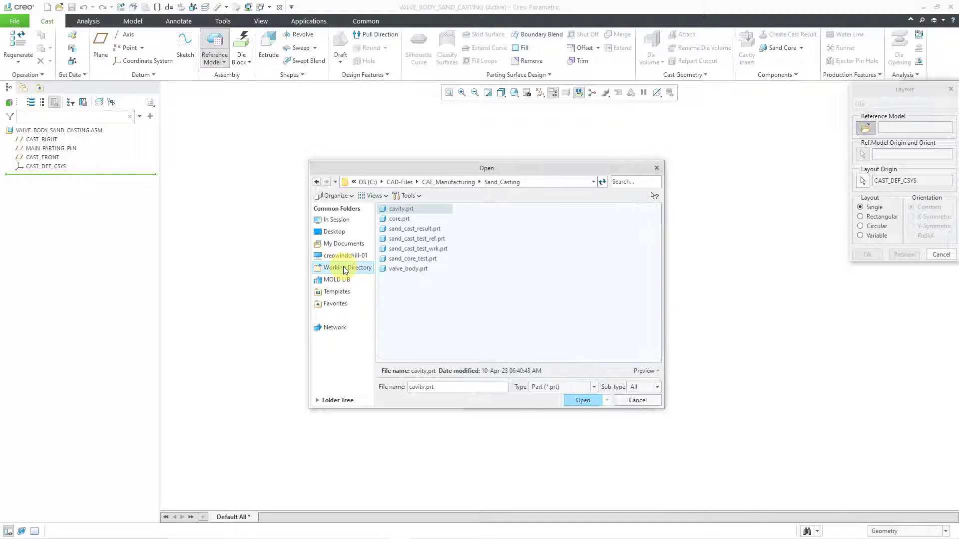
{"action": "left_click", "coordinate": [397, 270]}
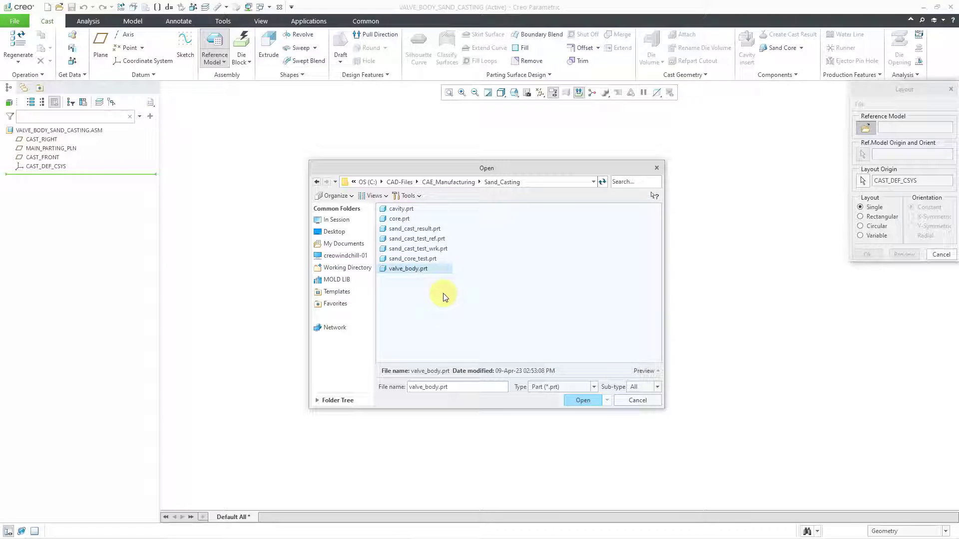
{"action": "left_click", "coordinate": [583, 401]}
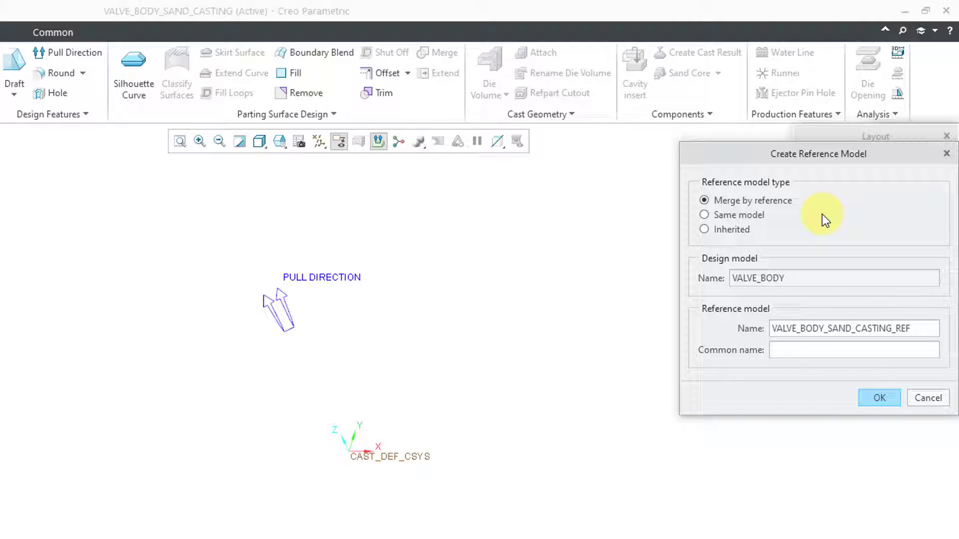
{"action": "left_click", "coordinate": [736, 230]}
{"action": "left_click", "coordinate": [878, 402]}
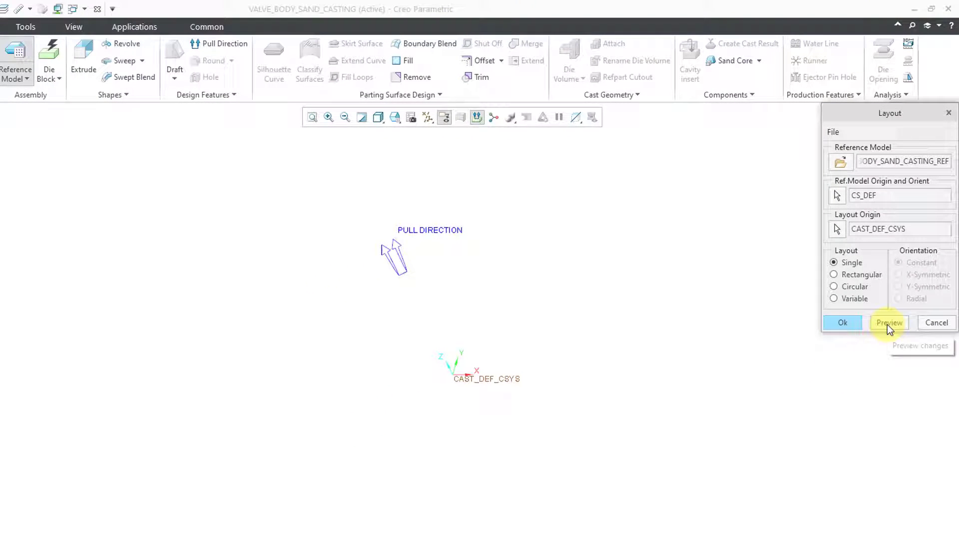
Preview the valve body reference model at the CAST_DEF_CSYS layout origin.
{"action": "left_click", "coordinate": [887, 324]}
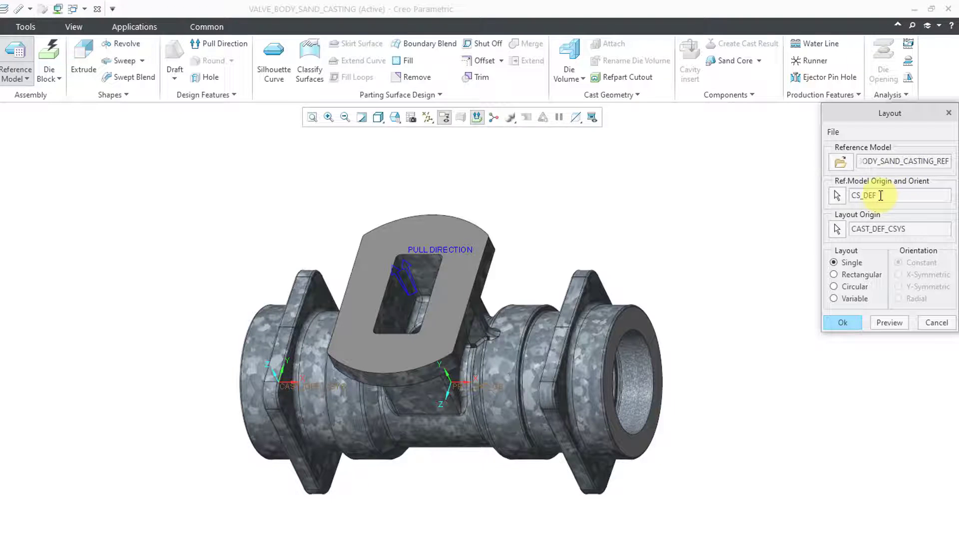
Set the reference model origin to PRT_CNT_CS and preview the new placement.
{"action": "left_click", "coordinate": [838, 197]}
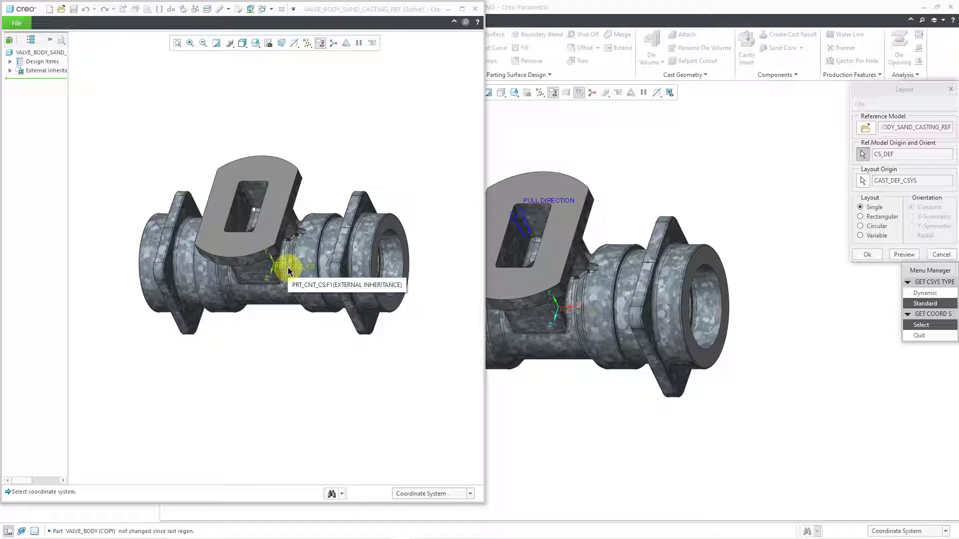
{"action": "left_click", "coordinate": [288, 271]}
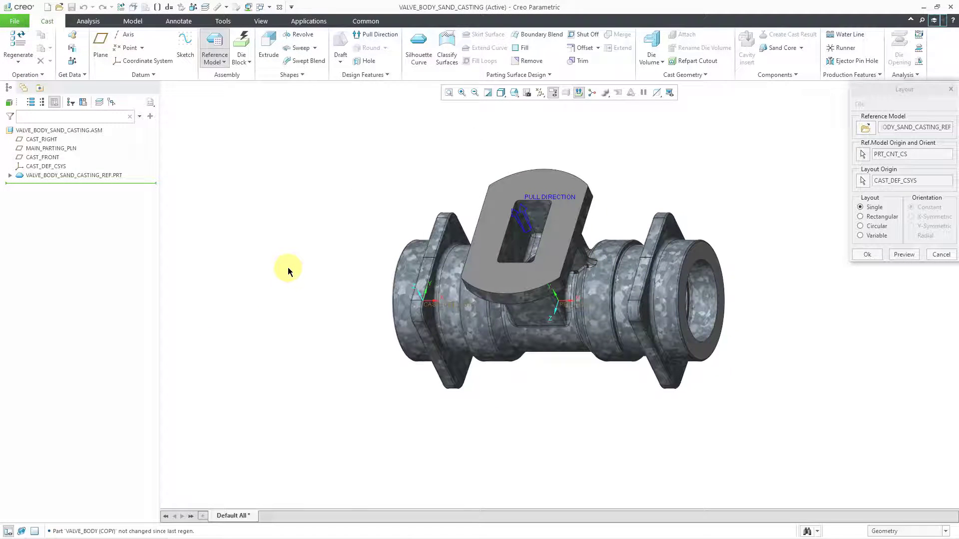
{"action": "left_click", "coordinate": [903, 255]}
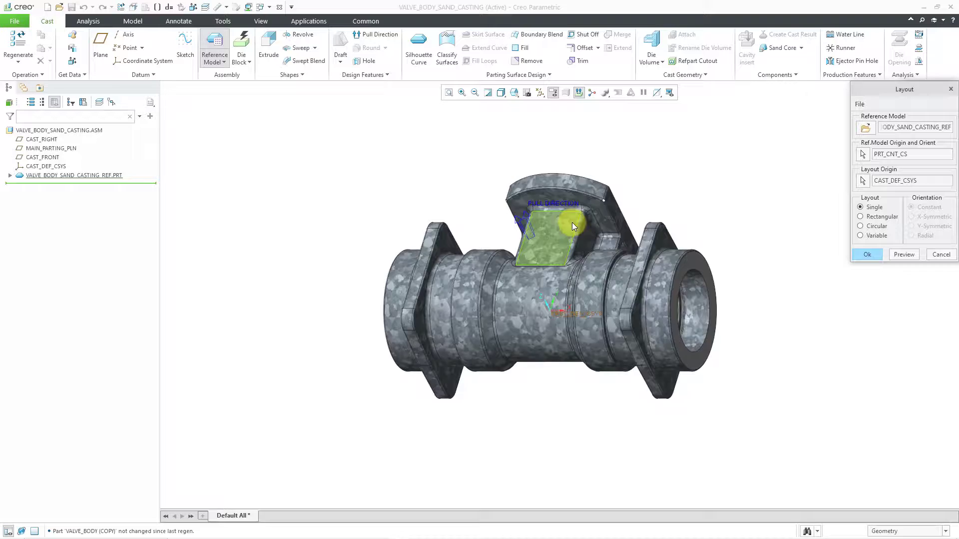
{"action": "mouse_move", "coordinate": [571, 223]}
{"action": "middle_mouse_down"}
{"action": "mouse_move", "coordinate": [606, 189]}
{"action": "mouse_move", "coordinate": [540, 175]}
{"action": "mouse_move", "coordinate": [526, 184]}
{"action": "mouse_move", "coordinate": [436, 180]}
{"action": "mouse_move", "coordinate": [563, 178]}
{"action": "mouse_move", "coordinate": [571, 197]}
{"action": "mouse_move", "coordinate": [561, 208]}
{"action": "middle_mouse_up"}
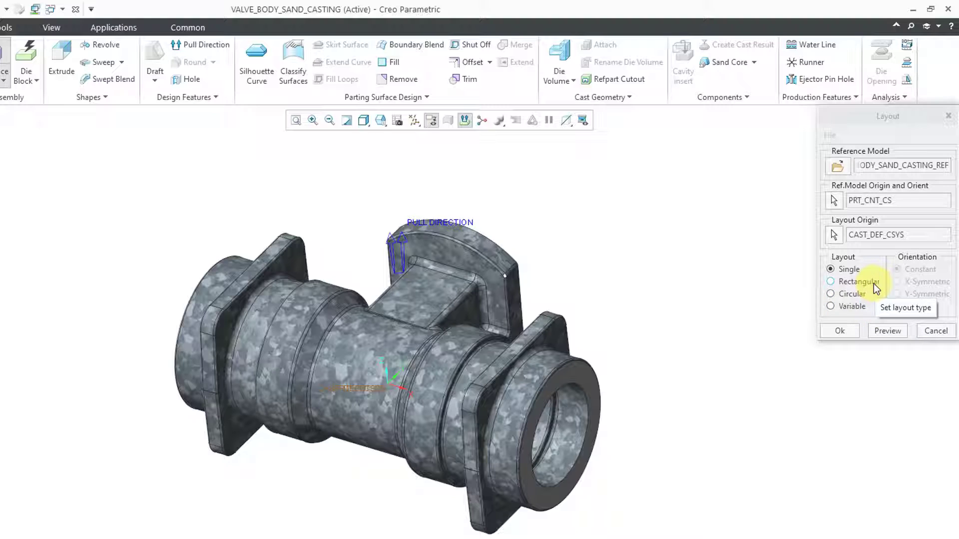
Try Rectangular, Circular and Variable layouts, then return to Single.
{"action": "left_click", "coordinate": [871, 283]}
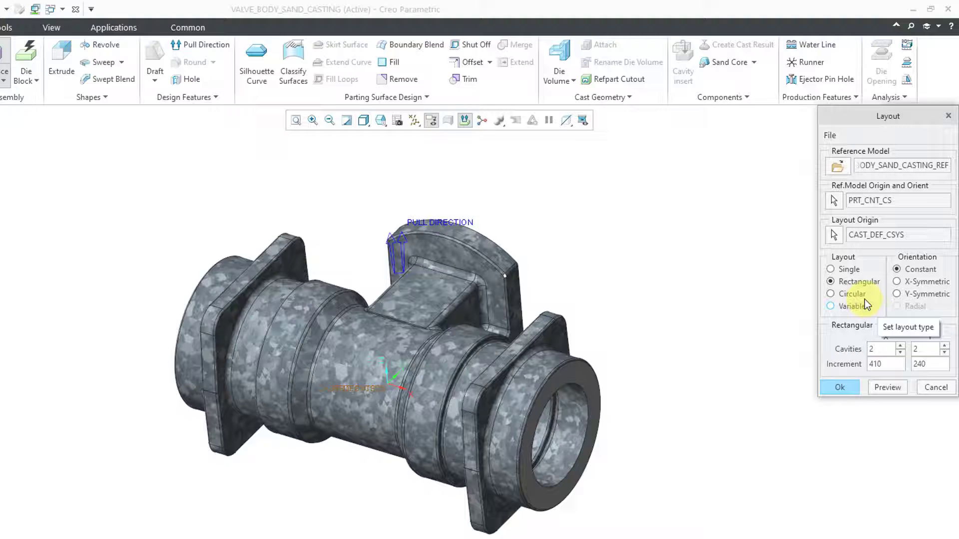
{"action": "left_click", "coordinate": [862, 297]}
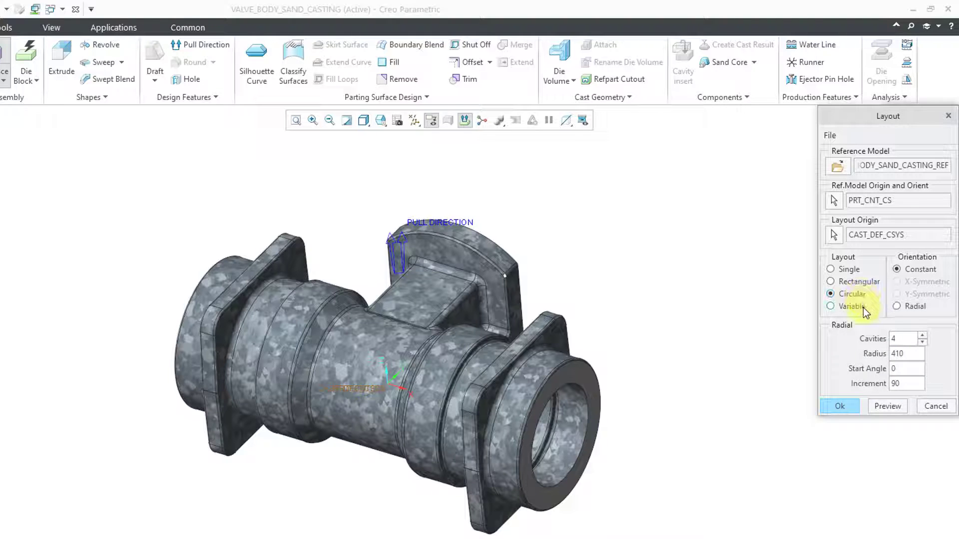
{"action": "left_click", "coordinate": [864, 308]}
{"action": "left_click", "coordinate": [853, 269]}
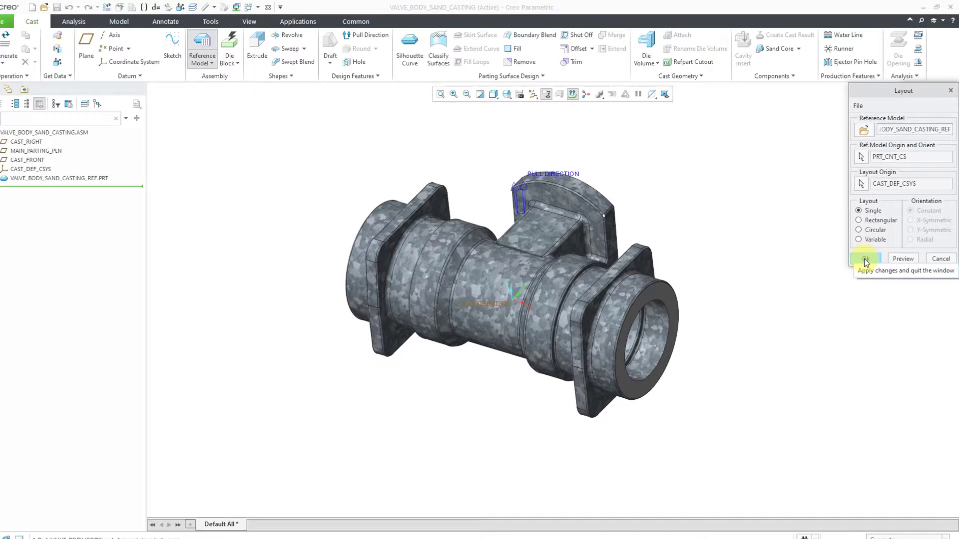
Apply the Single layout and accept the 0.005 mm absolute accuracy.
{"action": "left_click", "coordinate": [865, 260]}
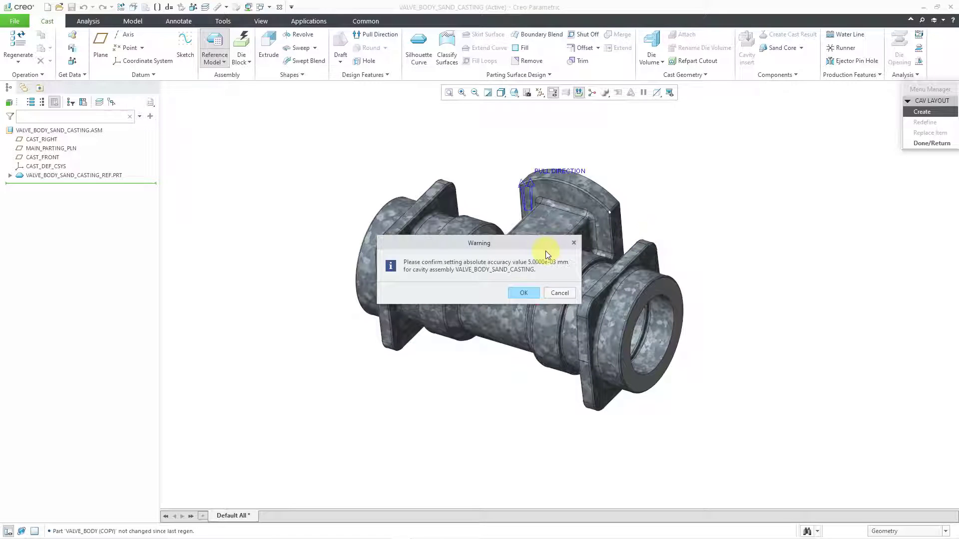
{"action": "left_click", "coordinate": [530, 293]}
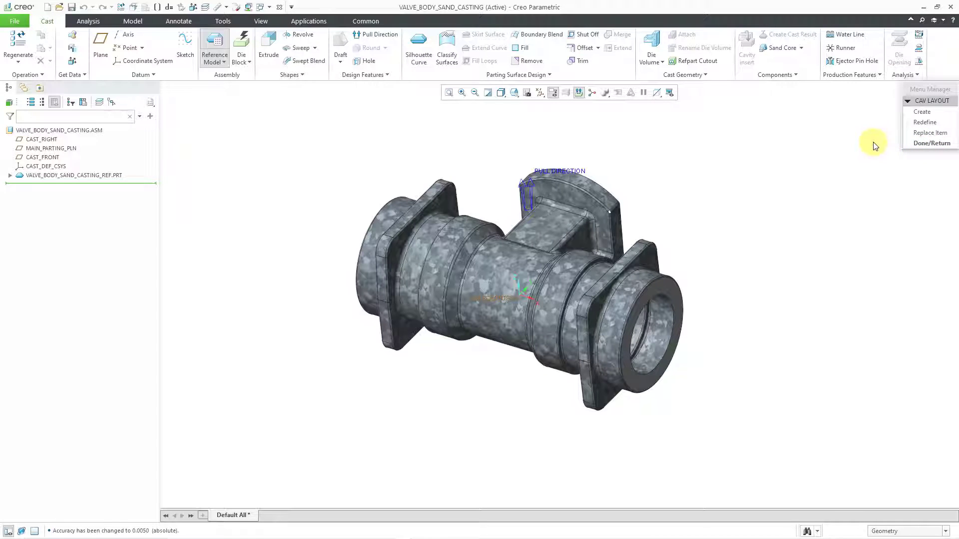
Finish the cavity layout with Done/Return and bring up the Die Block workpiece options.
{"action": "left_click", "coordinate": [927, 144]}
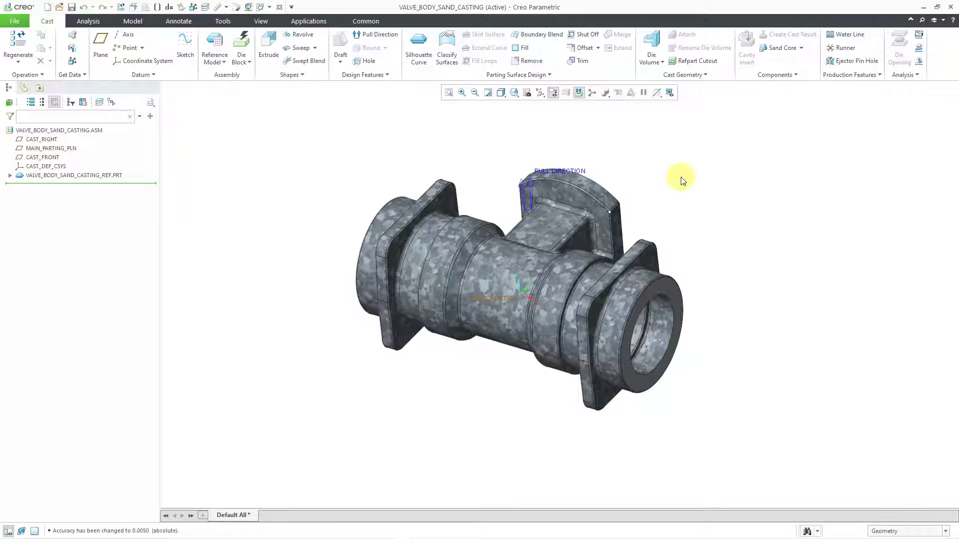
{"action": "mouse_move", "coordinate": [662, 212]}
{"action": "middle_mouse_down"}
{"action": "mouse_move", "coordinate": [660, 194]}
{"action": "mouse_move", "coordinate": [664, 203]}
{"action": "middle_mouse_up"}
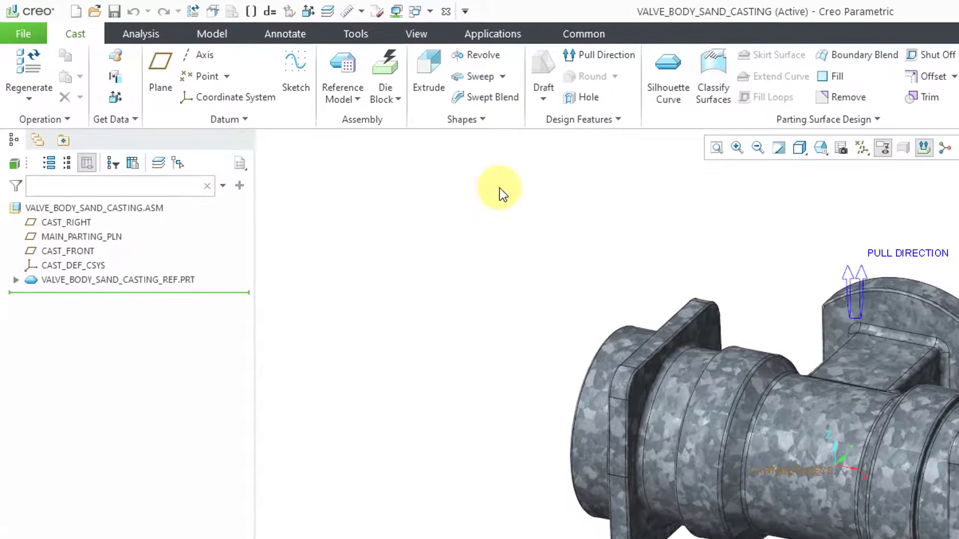
{"action": "left_click", "coordinate": [386, 104]}
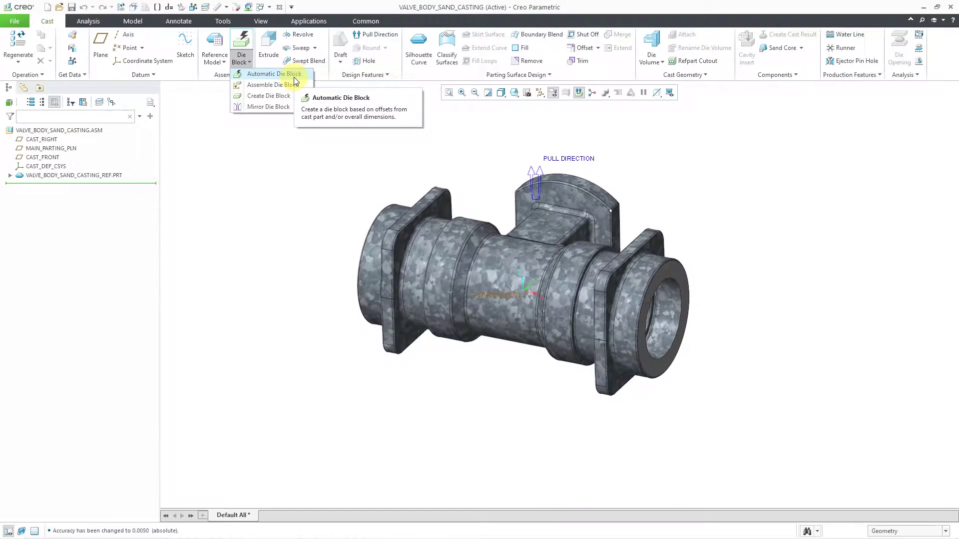
Start an automatic workpiece using CAST_DEF_CSYS as the mold origin, keeping units in mm.
{"action": "left_click", "coordinate": [295, 78]}
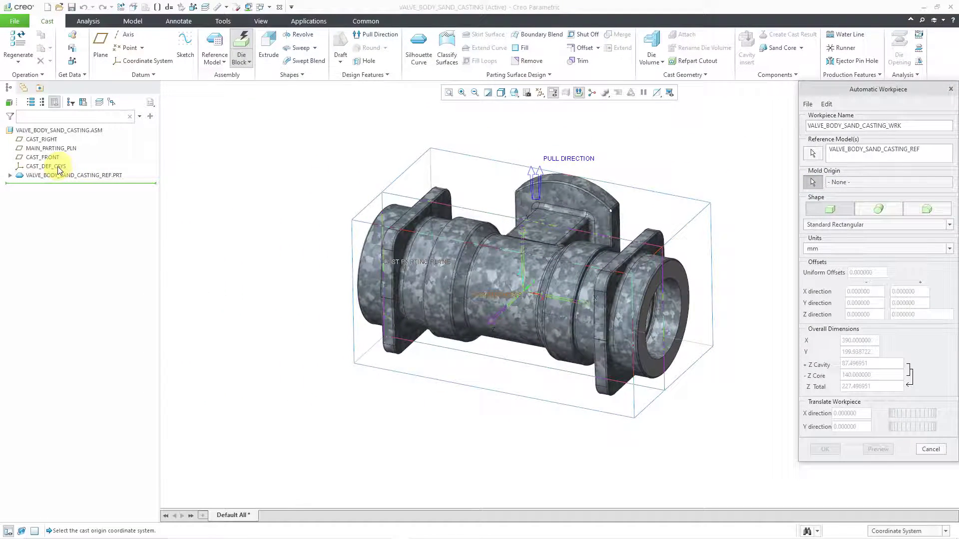
{"action": "left_click", "coordinate": [58, 166]}
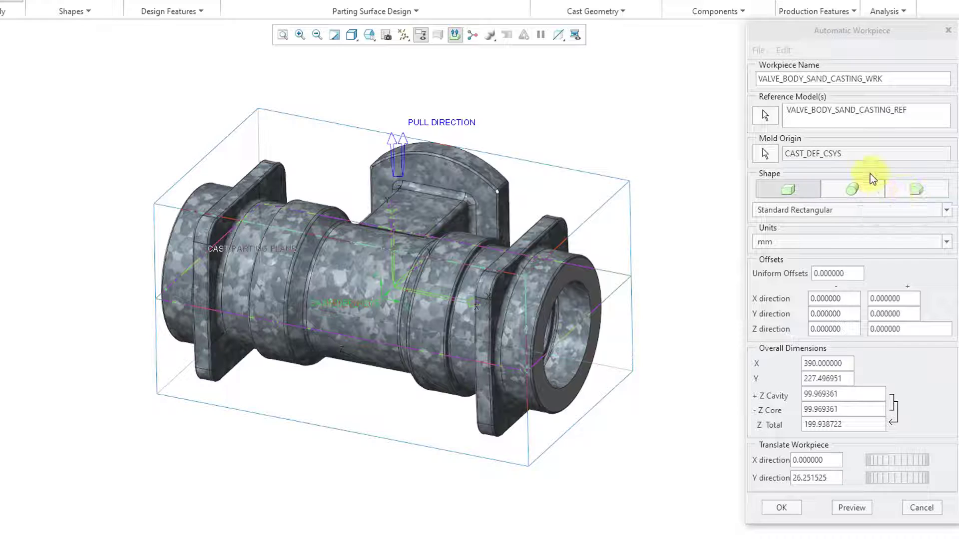
{"action": "left_click", "coordinate": [866, 242]}
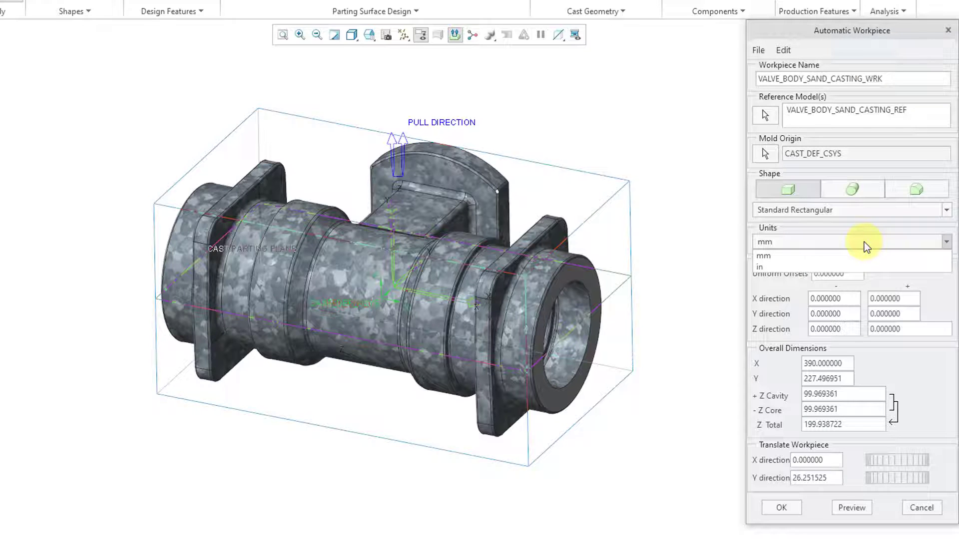
{"action": "left_click", "coordinate": [864, 243]}
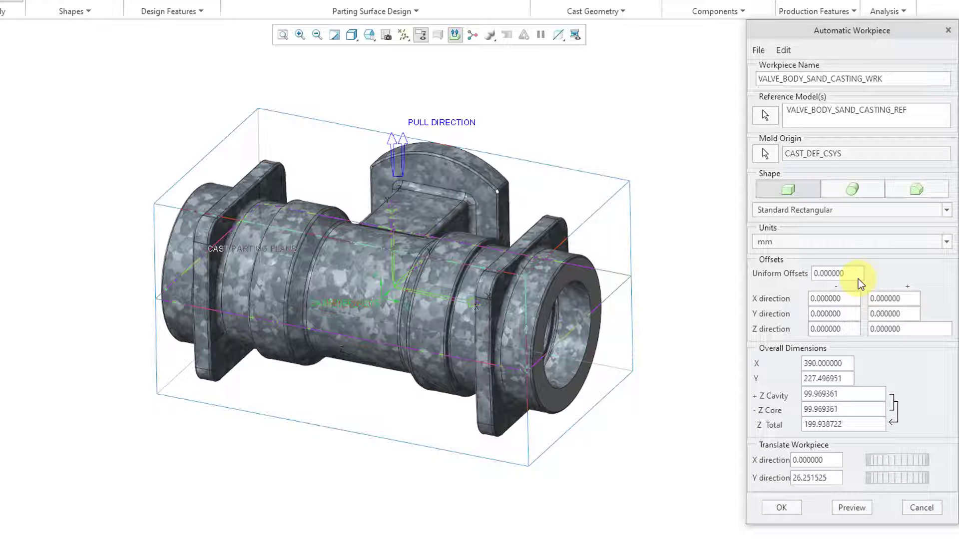
Set the workpiece overall X length to 600 and Y width to 400.
{"action": "double_click", "coordinate": [842, 363]}
{"action": "type", "text": "600"}
{"action": "key", "text": "Return"}
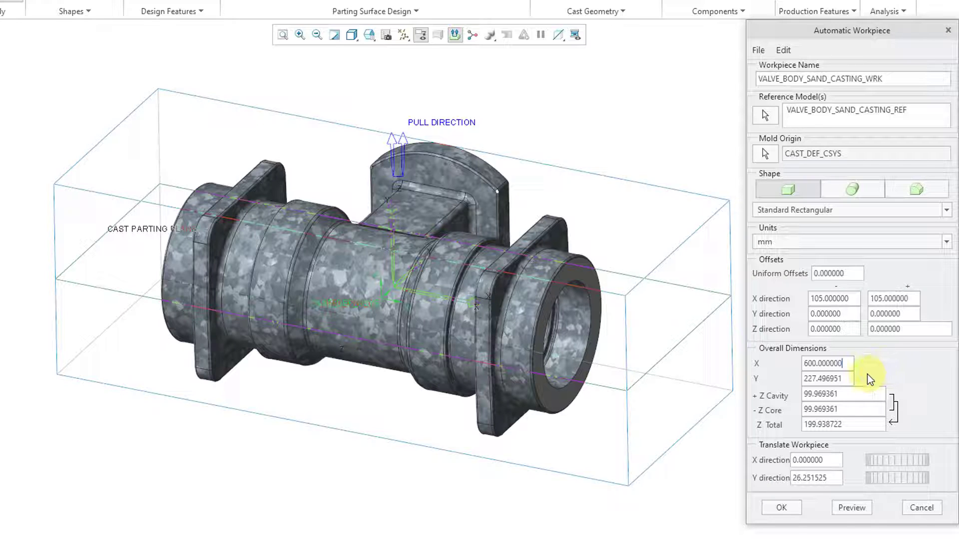
{"action": "double_click", "coordinate": [839, 379]}
{"action": "type", "text": "400"}
{"action": "key", "text": "Return"}
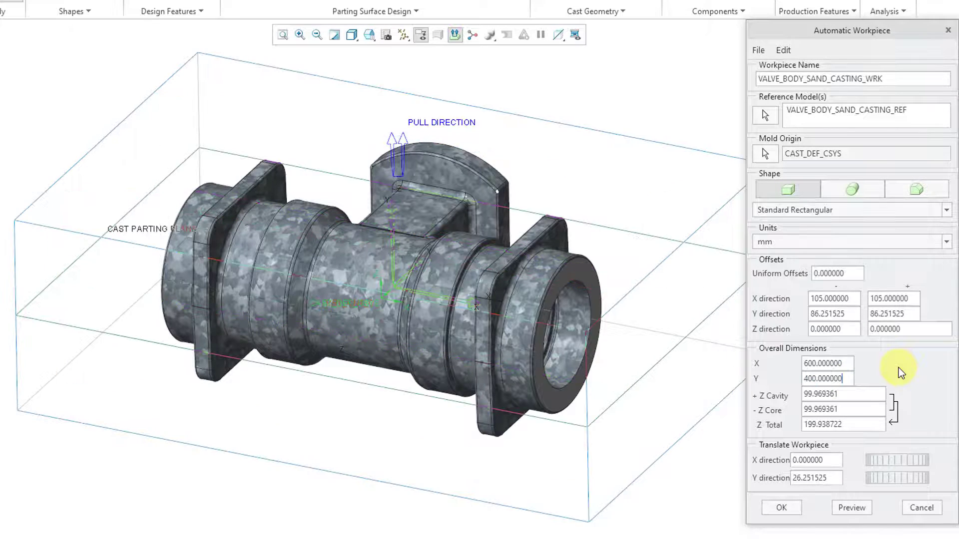
Set Z Cavity and Z Core to 150 each for a 300 total height.
{"action": "double_click", "coordinate": [847, 395]}
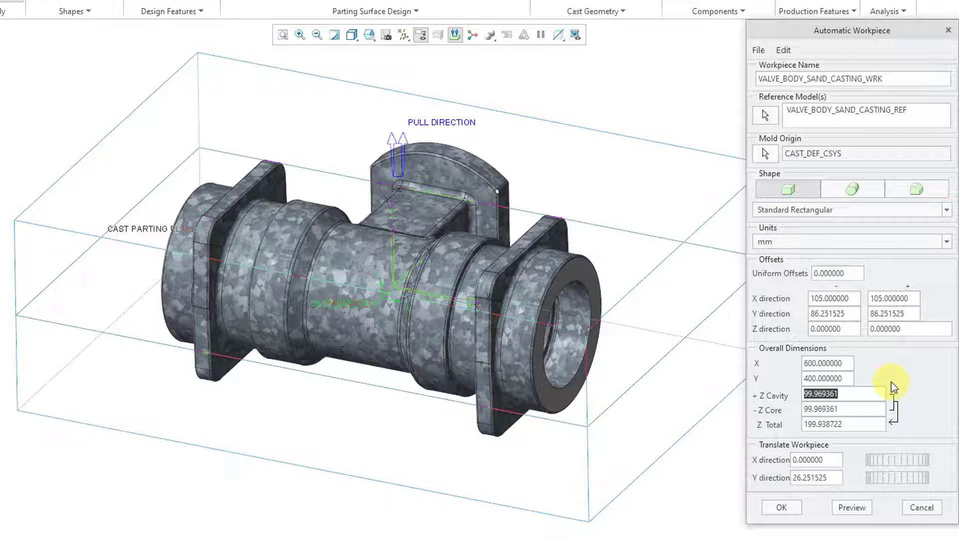
{"action": "type", "text": "150"}
{"action": "key", "text": "Return"}
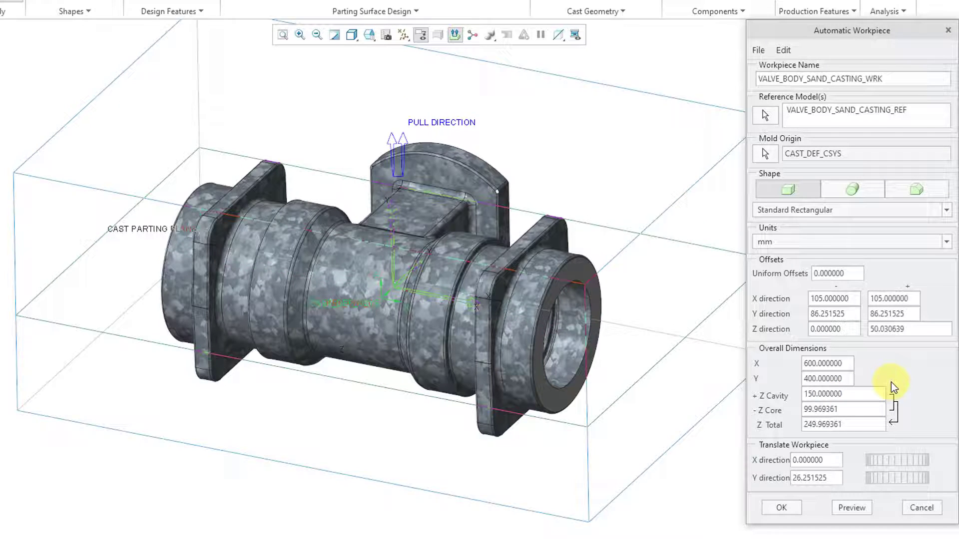
{"action": "double_click", "coordinate": [853, 411]}
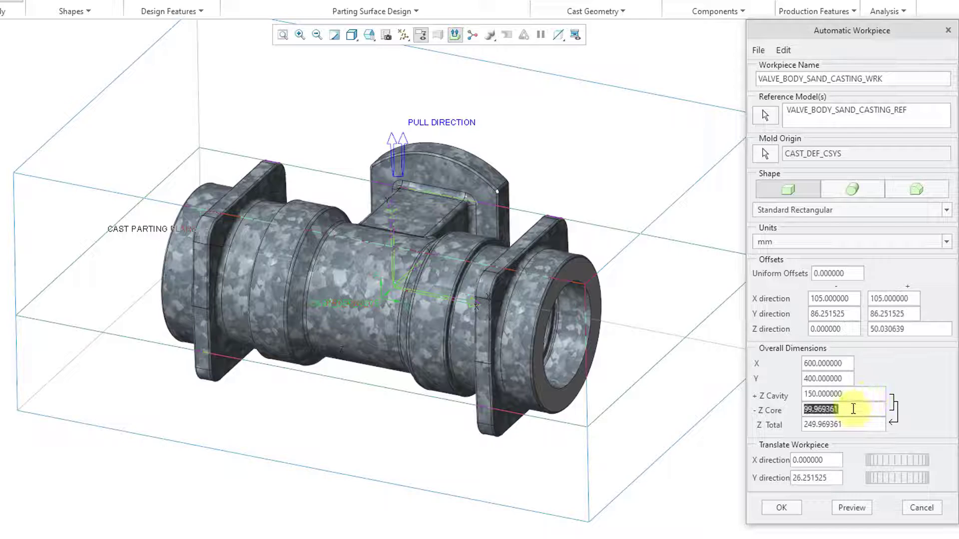
{"action": "type", "text": "150"}
{"action": "key", "text": "Return"}
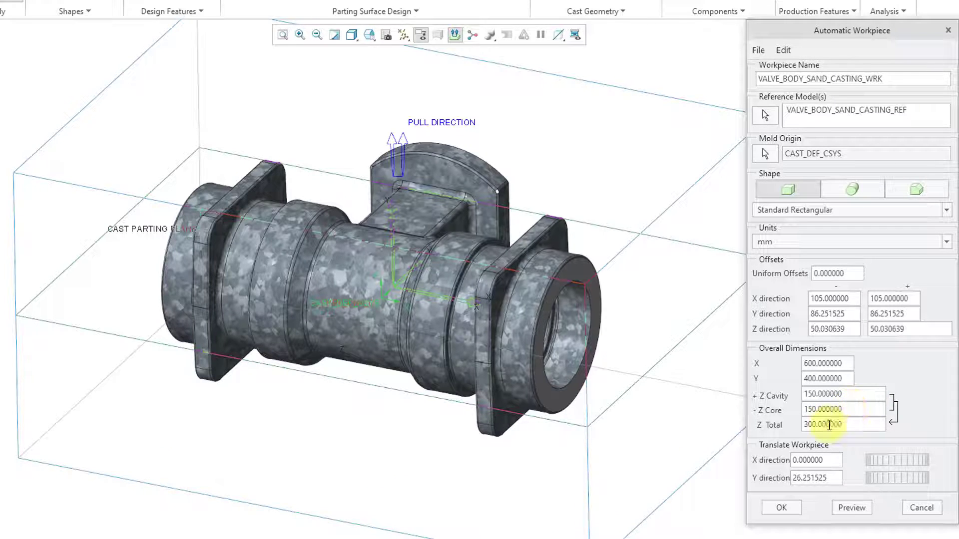
Preview the 600 × 400 × 300 block and confirm to add VALVE_BODY_SAND_CASTING_WRK.
{"action": "left_click", "coordinate": [852, 509]}
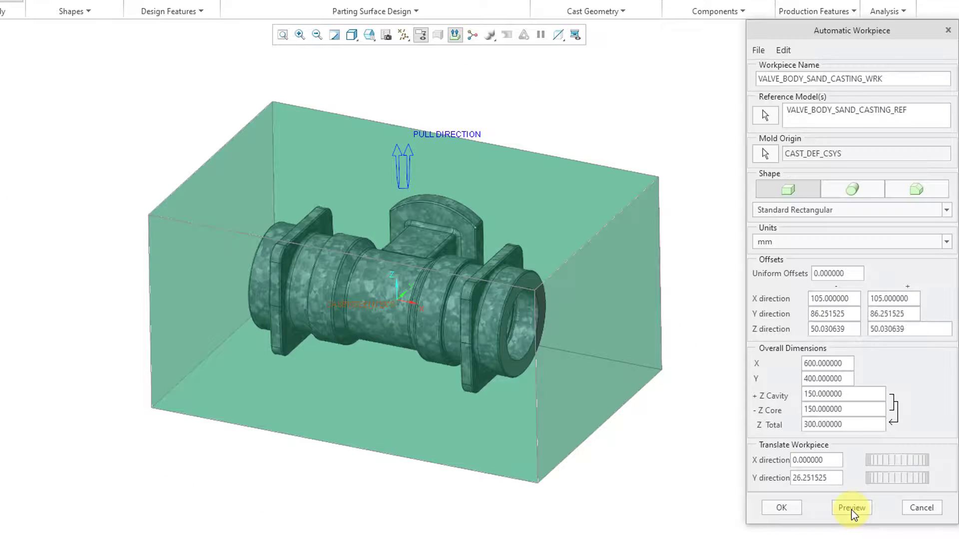
{"action": "scroll", "coordinate": [701, 224], "scroll_direction": "up", "scroll_amount": 2}
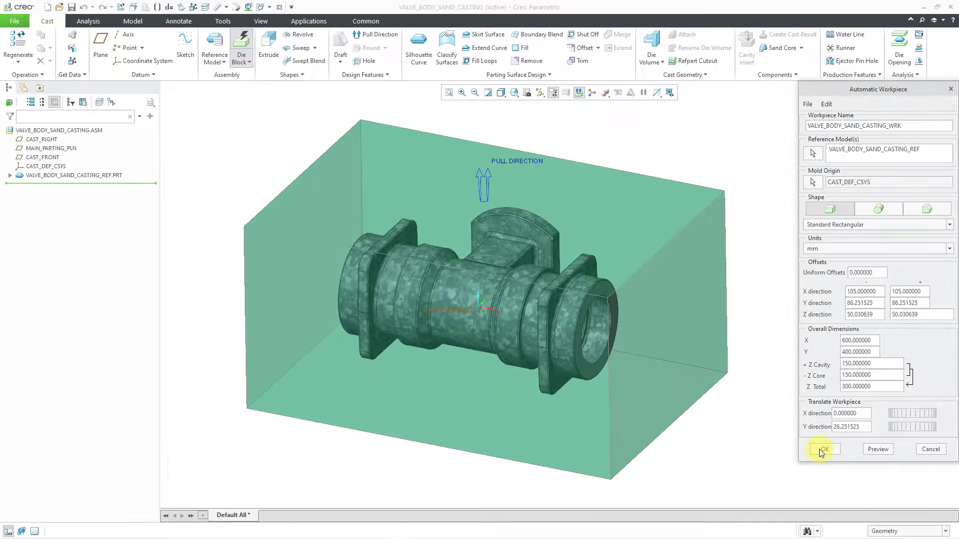
{"action": "left_click", "coordinate": [823, 449]}
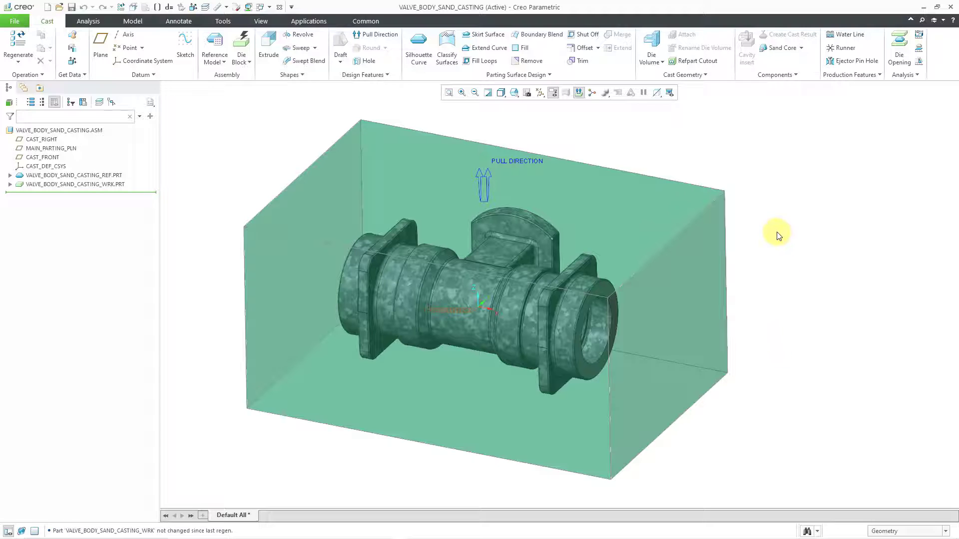
Turn off Csys Display and bring up the Production Features shrinkage options.
{"action": "left_click", "coordinate": [539, 94]}
{"action": "left_click", "coordinate": [560, 138]}
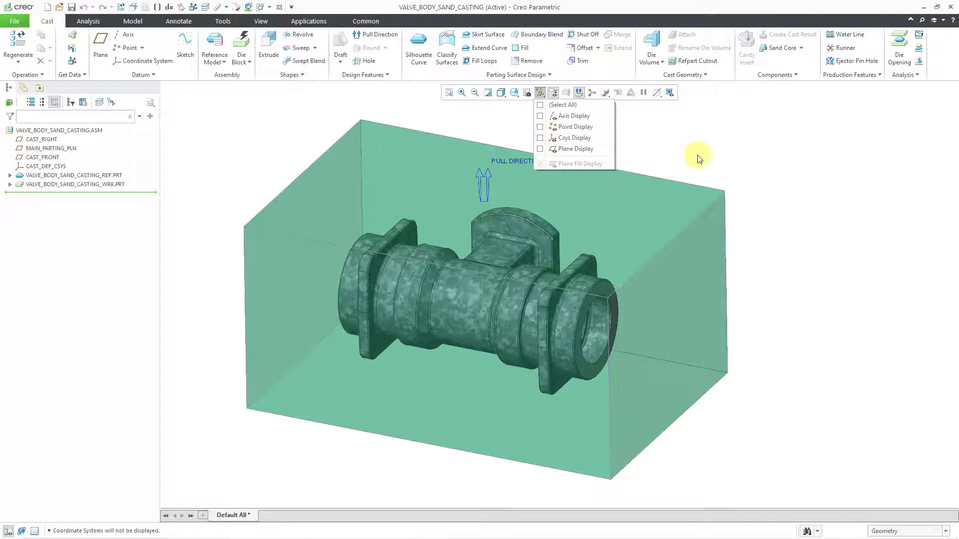
{"action": "left_click", "coordinate": [829, 189]}
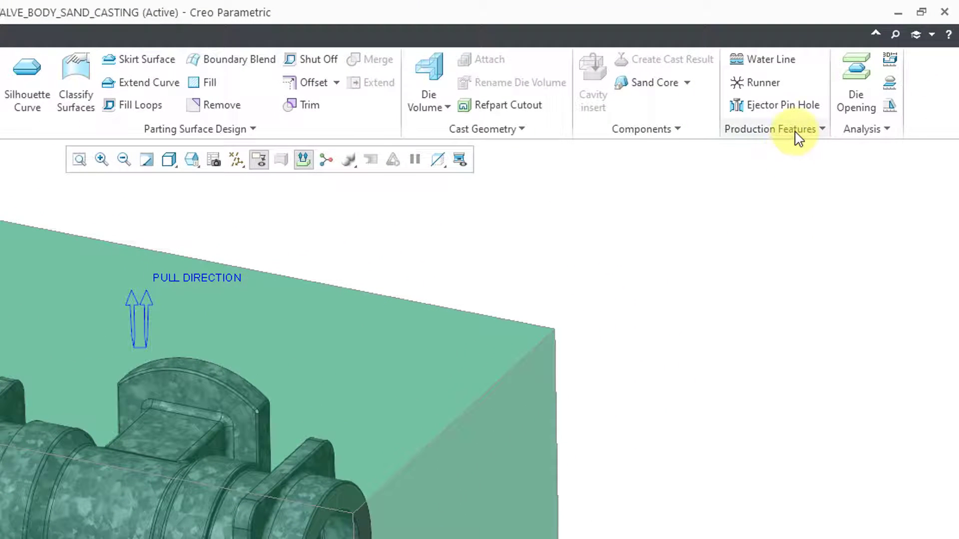
{"action": "left_click", "coordinate": [798, 131]}
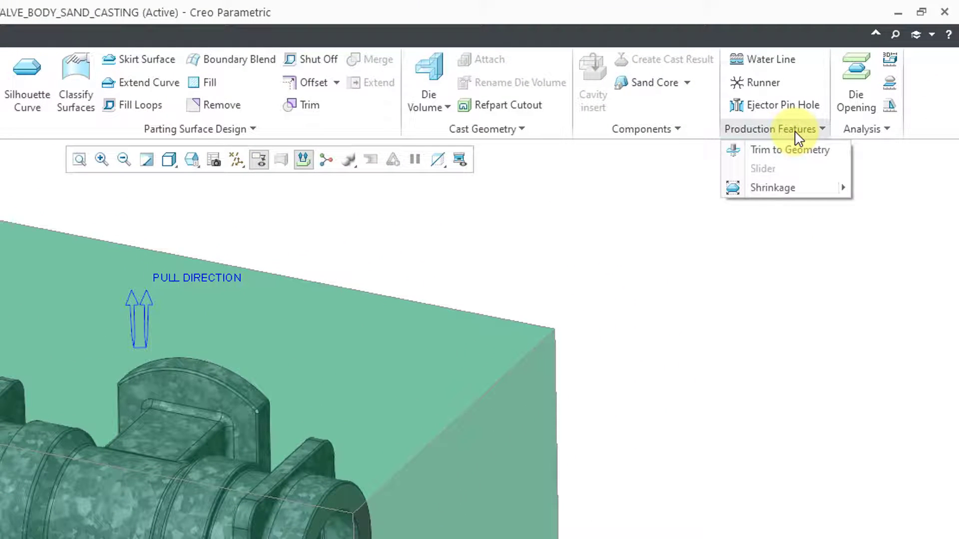
{"action": "mouse_move", "coordinate": [796, 193]}
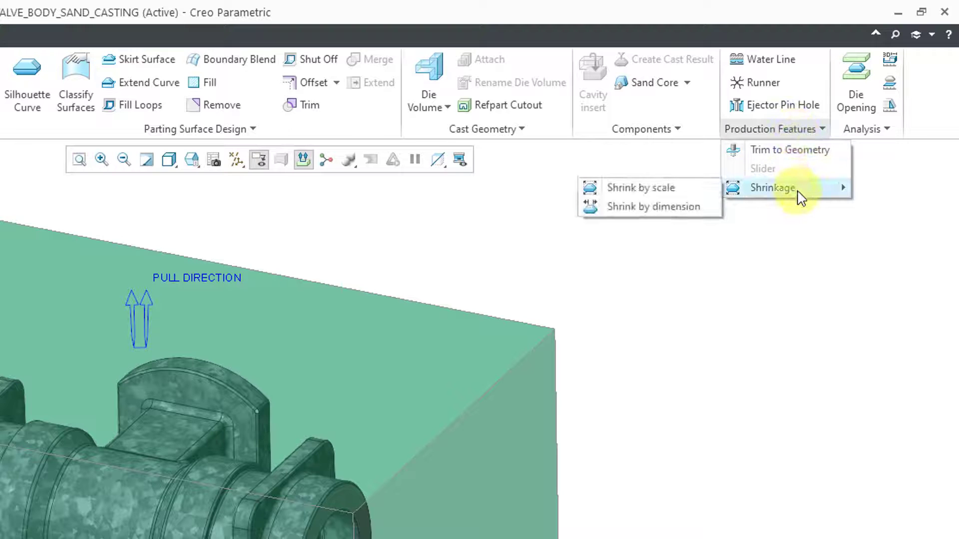
Start Shrink by Scale, replacing CAST_DEF_CSYS with the reference part's PRT_CNT_CS coordinate system.
{"action": "left_click", "coordinate": [691, 195]}
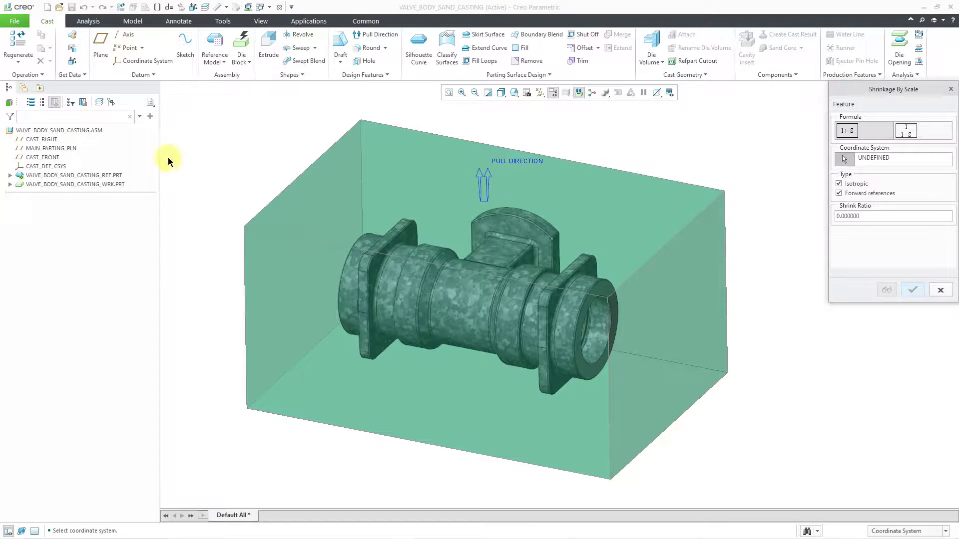
{"action": "left_click", "coordinate": [45, 166]}
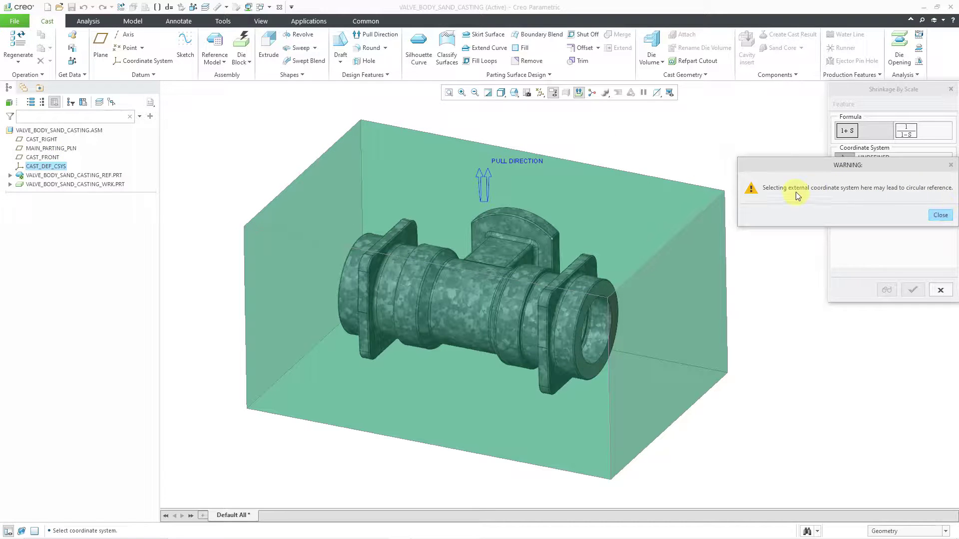
{"action": "left_click", "coordinate": [941, 215]}
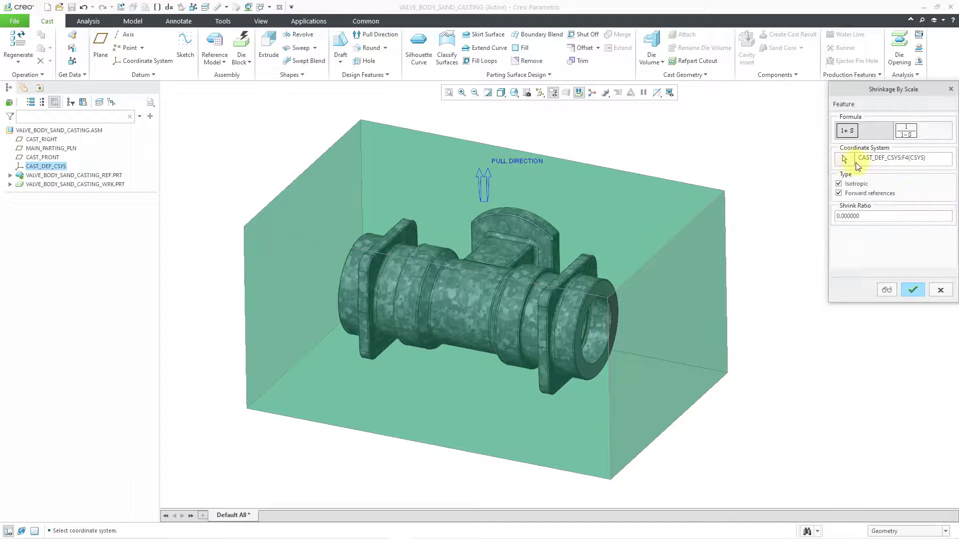
{"action": "left_click", "coordinate": [845, 159]}
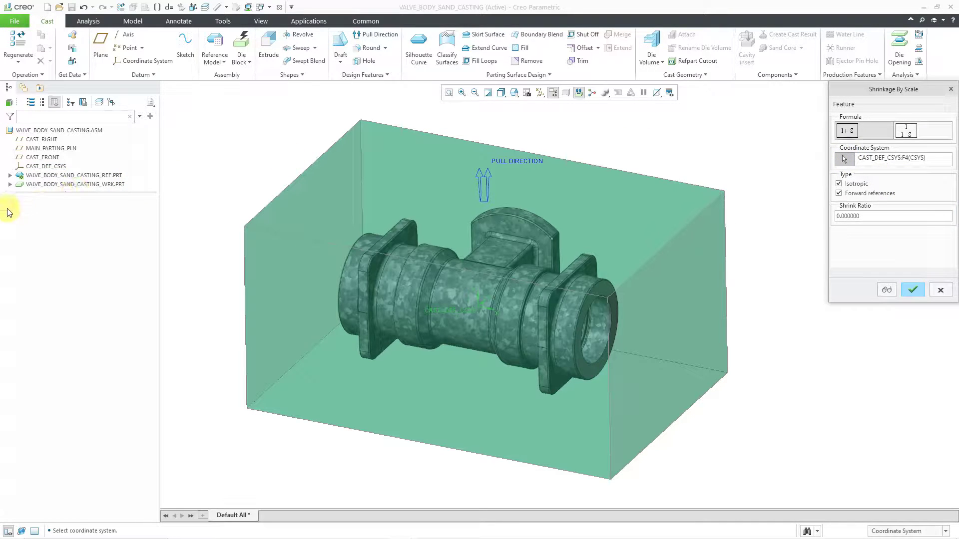
{"action": "left_click", "coordinate": [9, 176]}
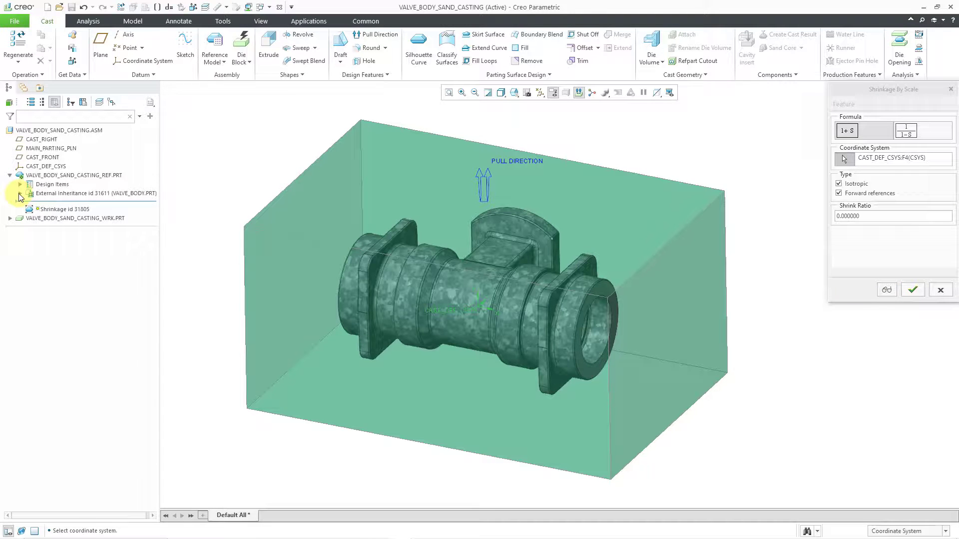
{"action": "left_click", "coordinate": [19, 194]}
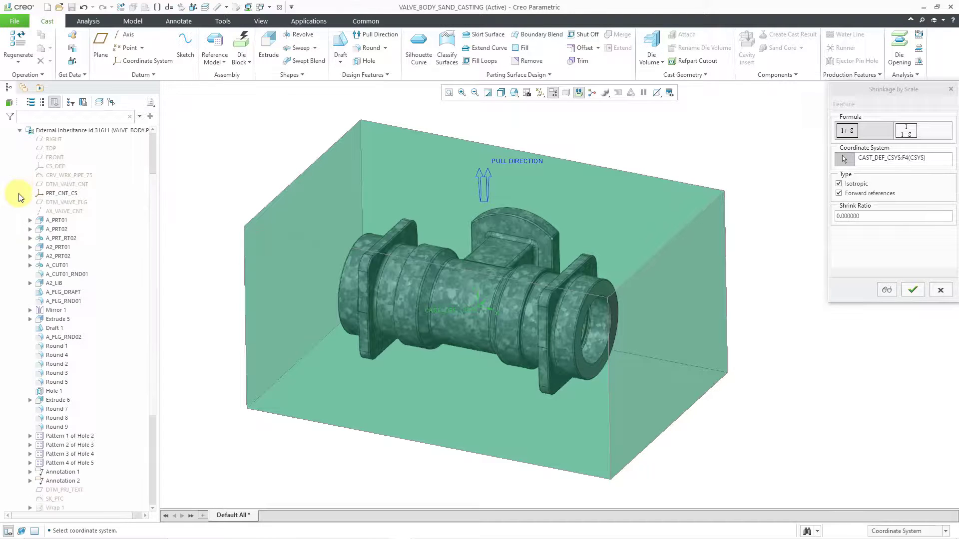
{"action": "left_click", "coordinate": [60, 194]}
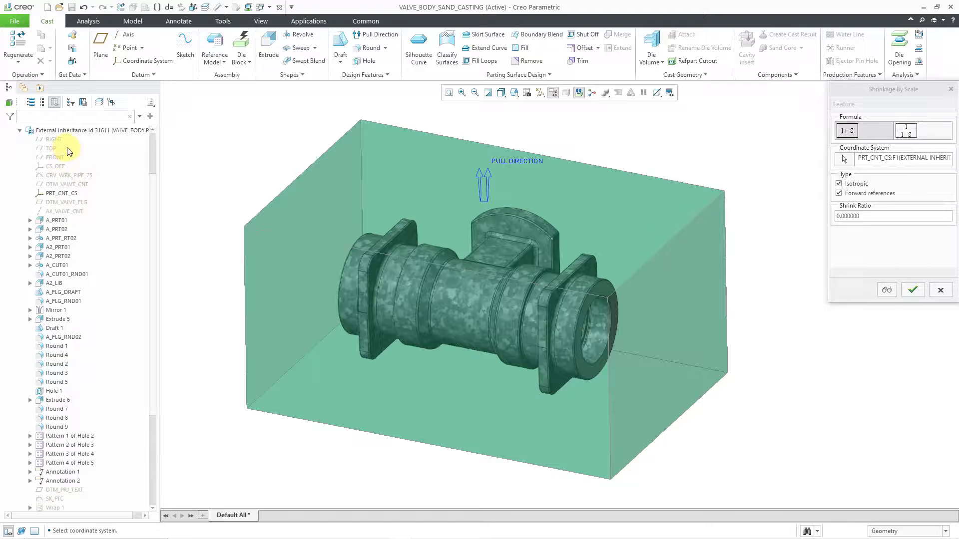
{"action": "left_click", "coordinate": [19, 130]}
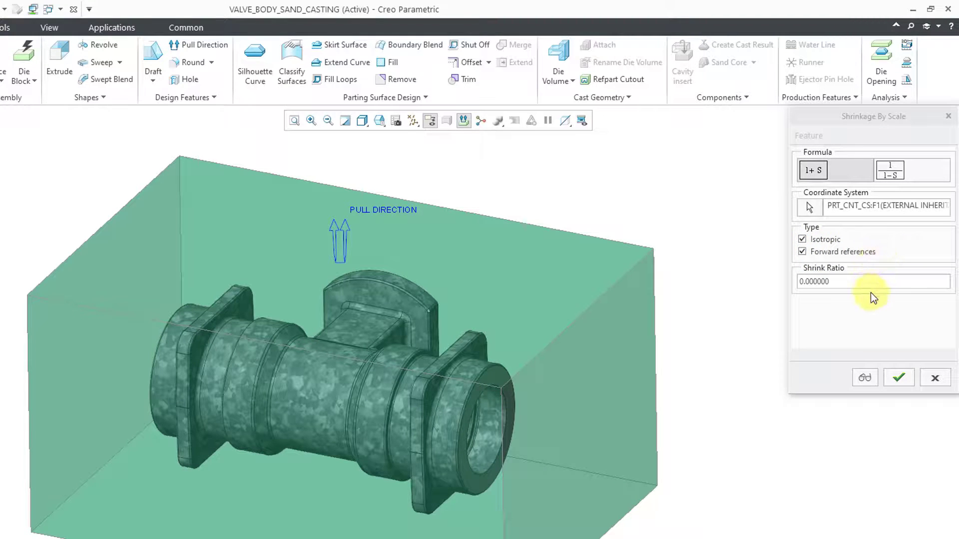
Enter a 0.02 shrink ratio, preview the shrinkage, and apply the feature.
{"action": "left_click", "coordinate": [846, 281]}
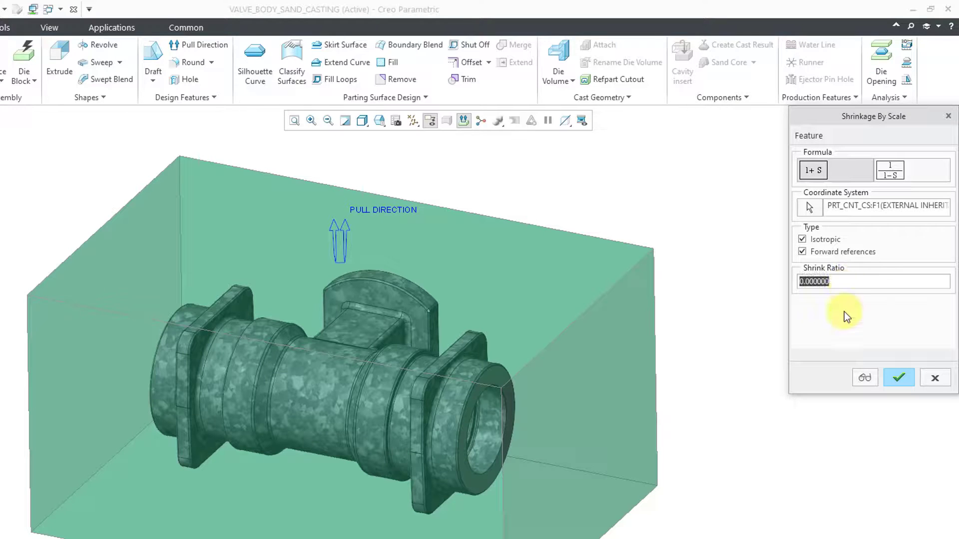
{"action": "key", "text": "BackSpace"}
{"action": "type", "text": ".02"}
{"action": "key", "text": "Return"}
{"action": "left_click", "coordinate": [865, 378]}
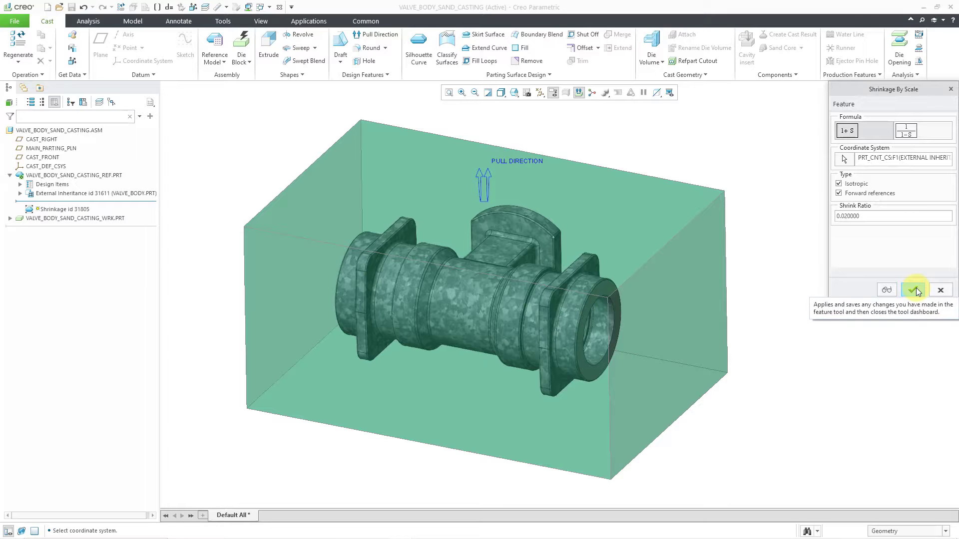
{"action": "left_click", "coordinate": [915, 291]}
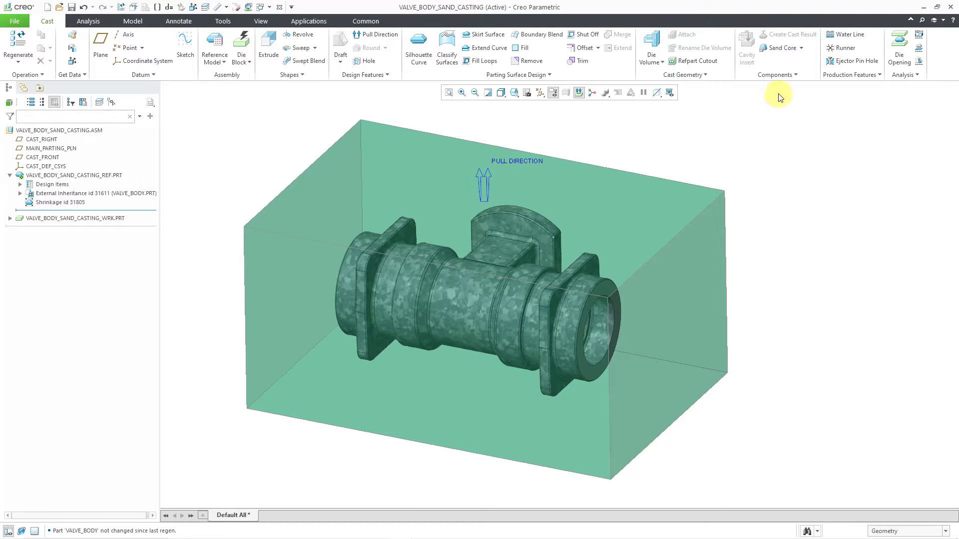
{"action": "left_click", "coordinate": [778, 52]}
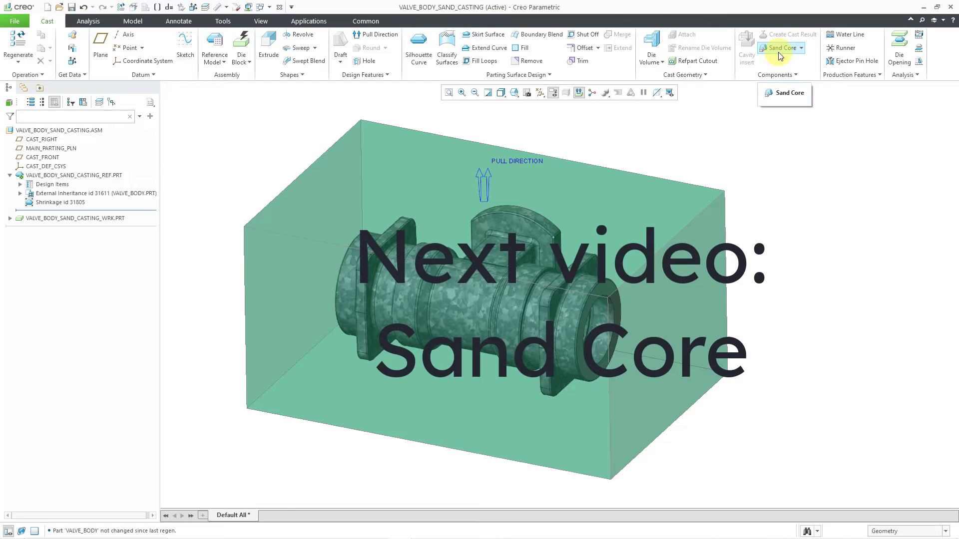
{"action": "left_click", "coordinate": [805, 137]}
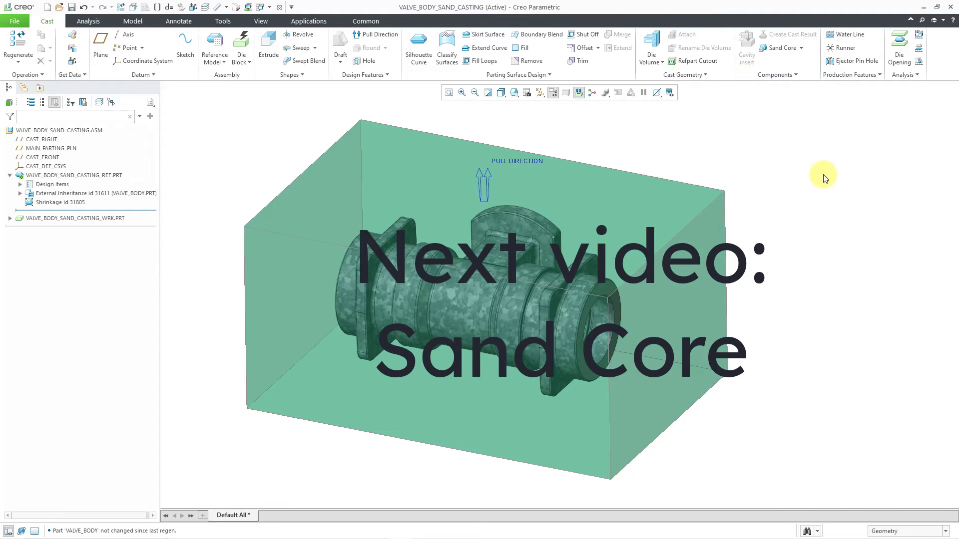